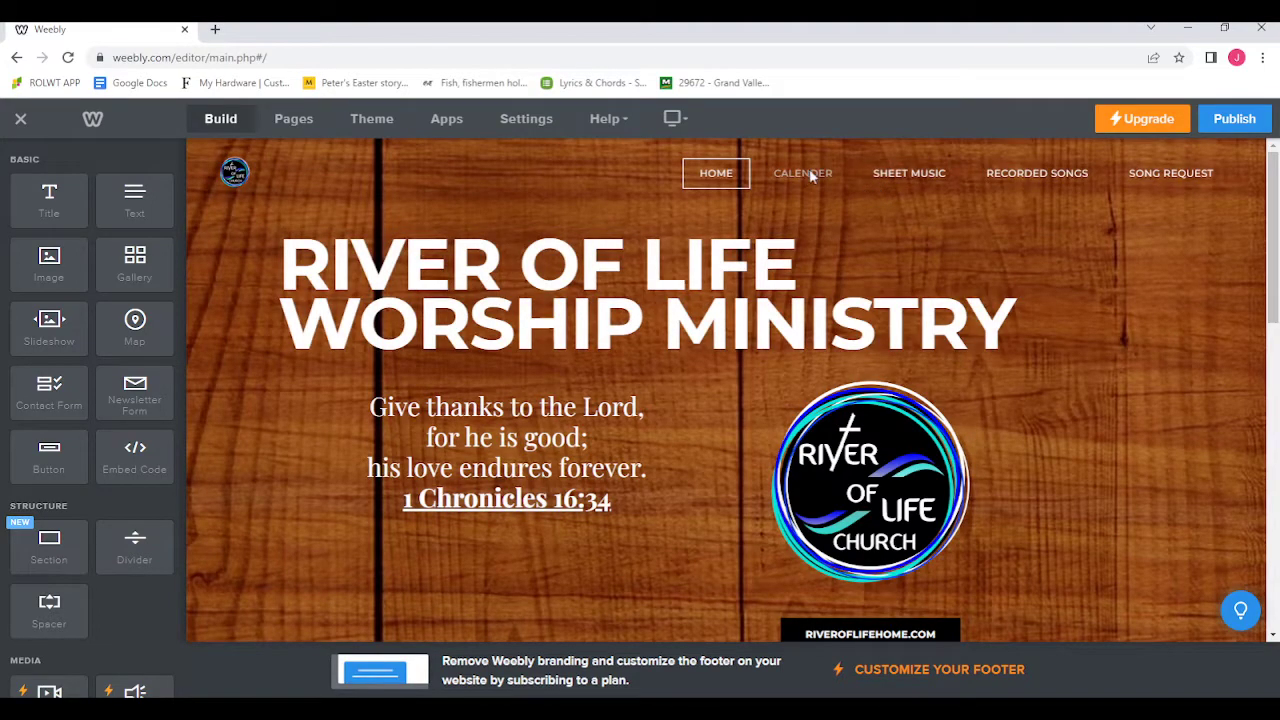
Open the Calender page and examine the September 18th practice details and song buttons.
left_click(812, 176)
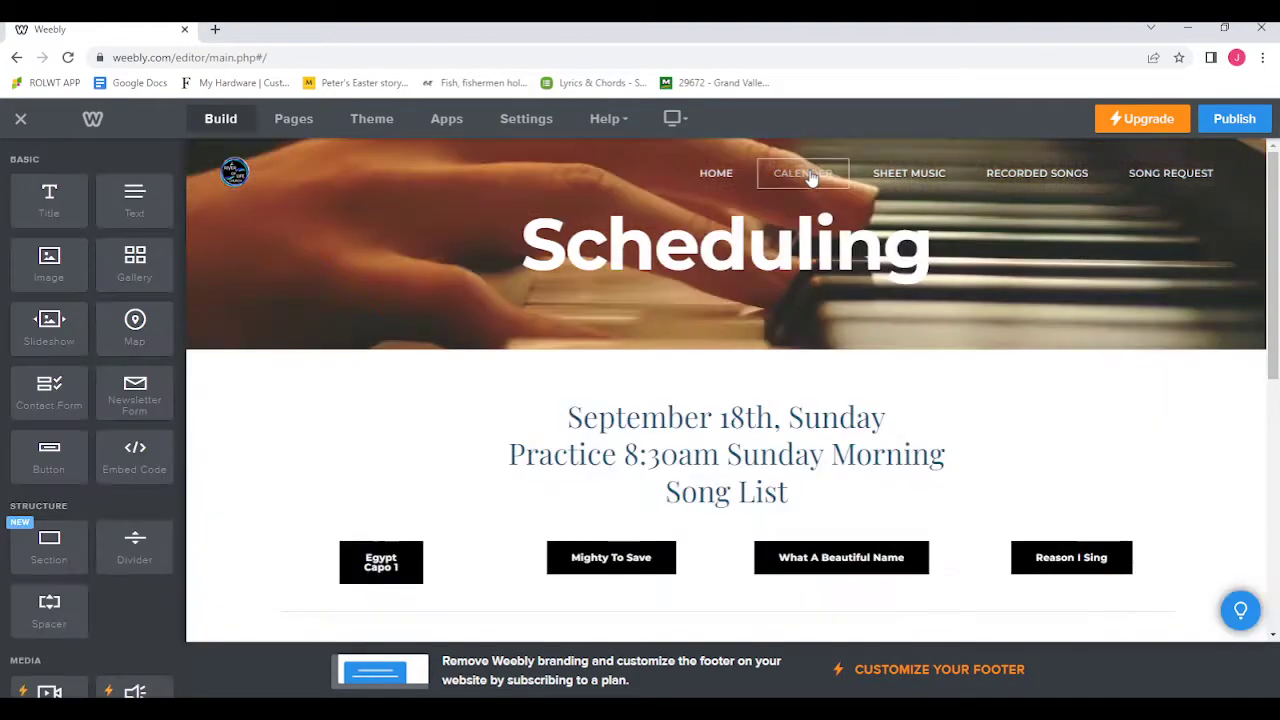
scroll(914, 300, "down", 4)
scroll(967, 307, "up", 3)
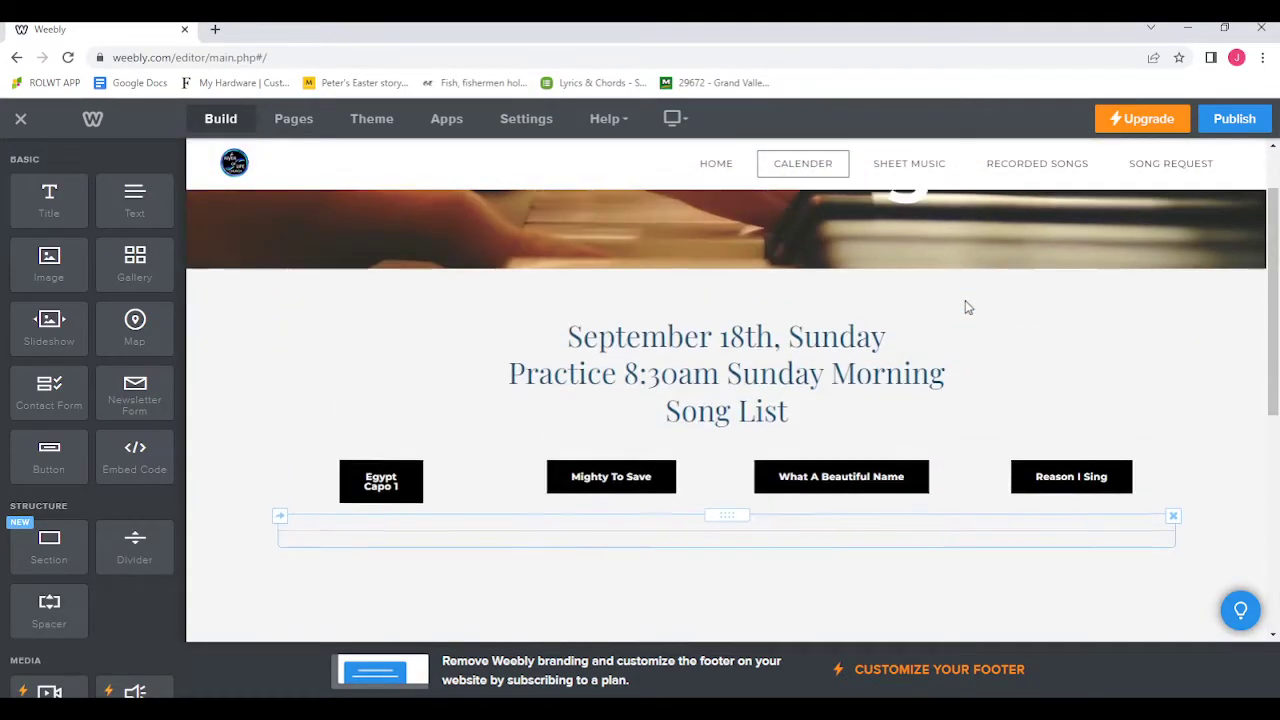
scroll(967, 307, "down", 2)
scroll(967, 307, "up", 1)
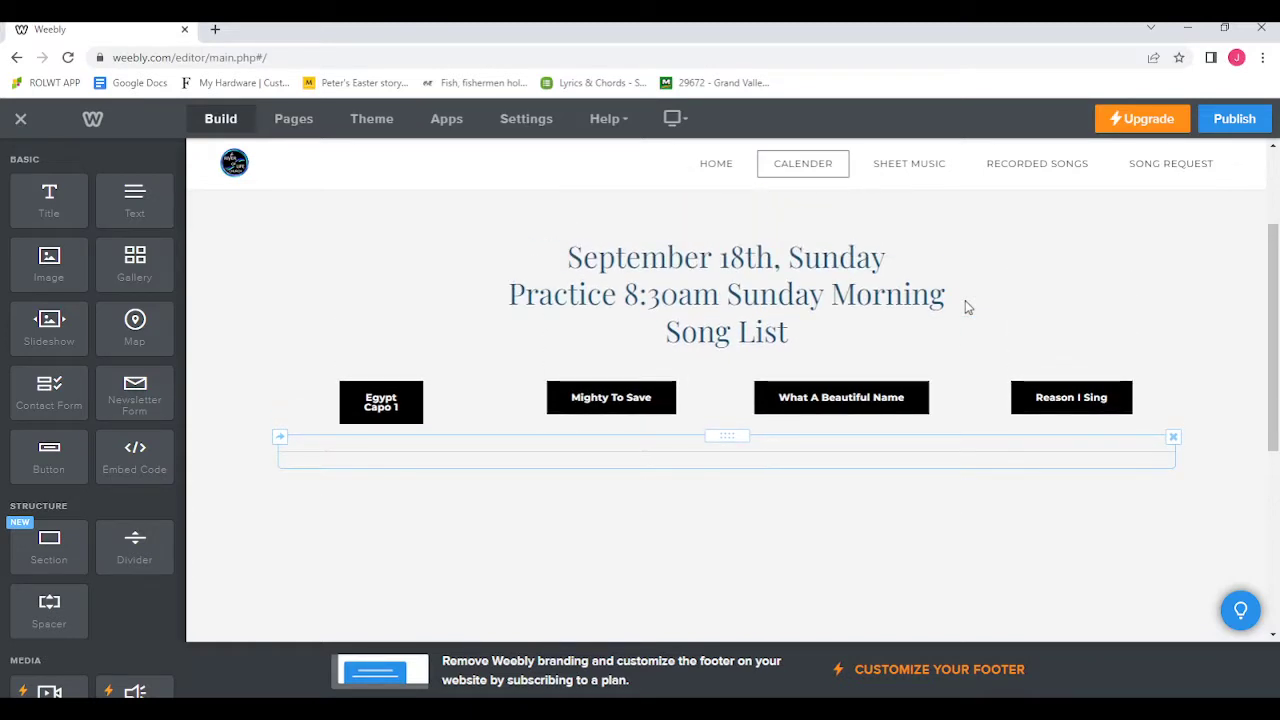
scroll(958, 300, "down", 2)
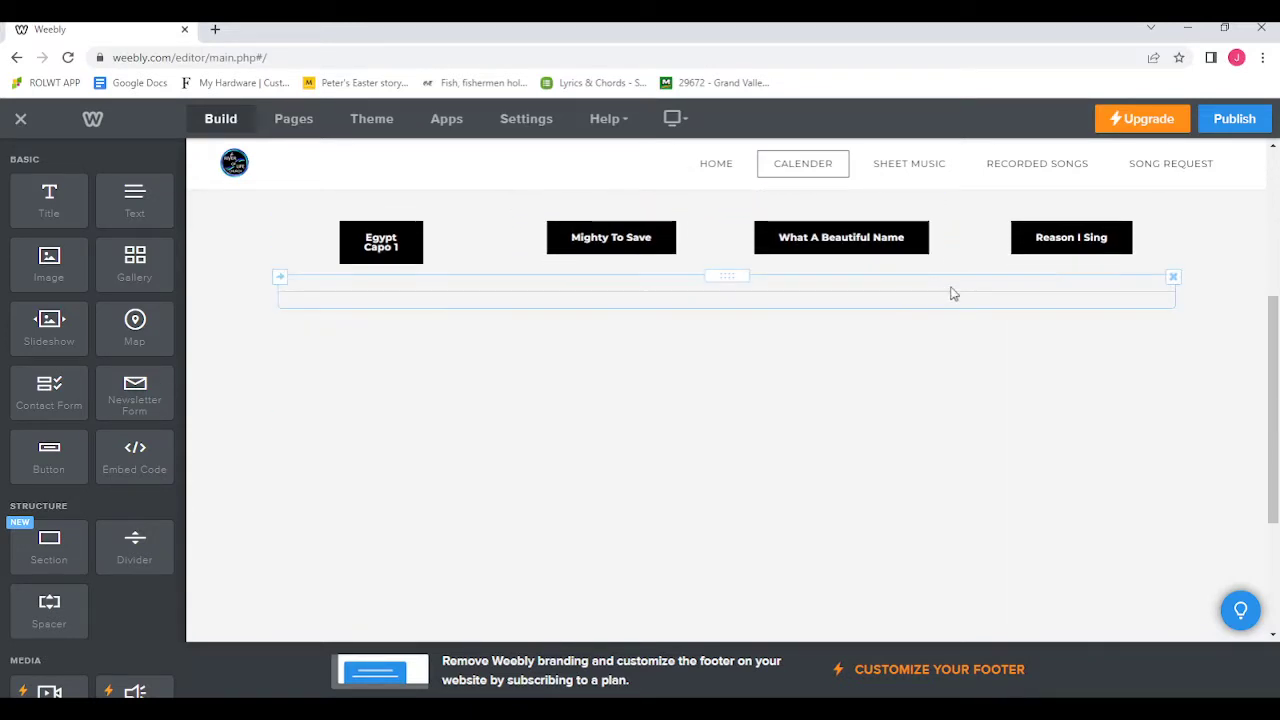
scroll(729, 286, "up", 3)
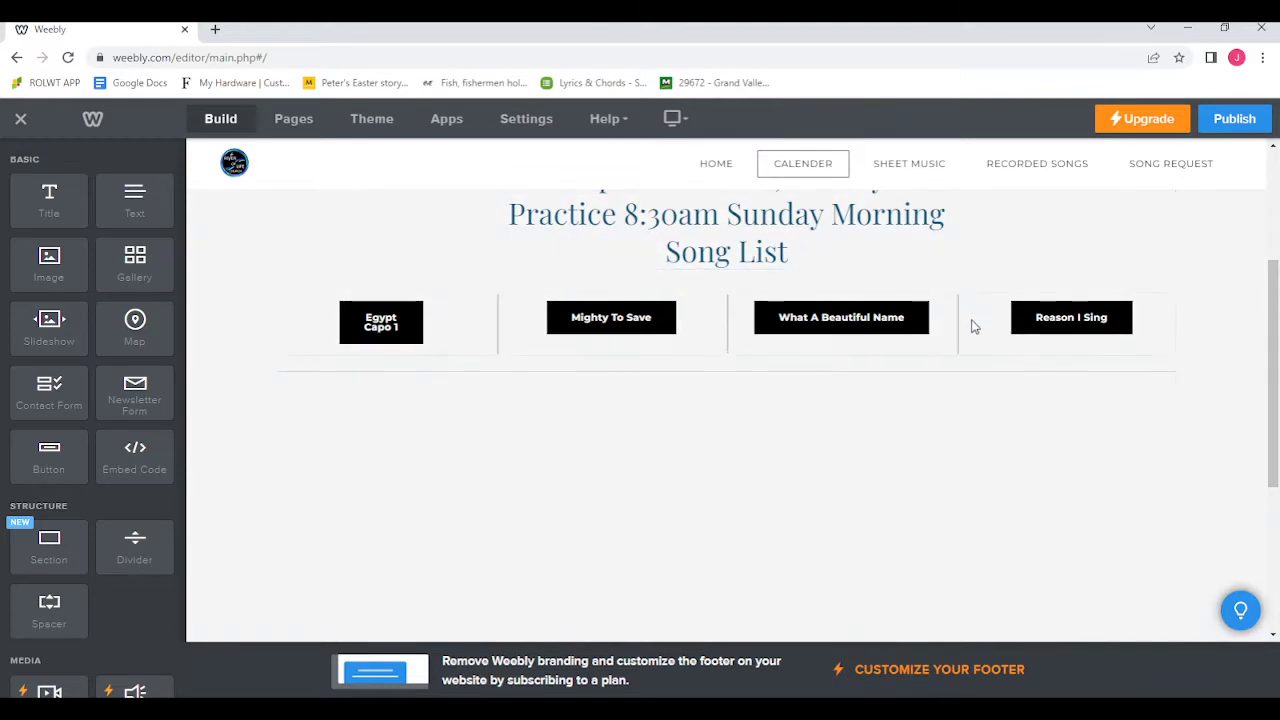
scroll(727, 370, "down", 1)
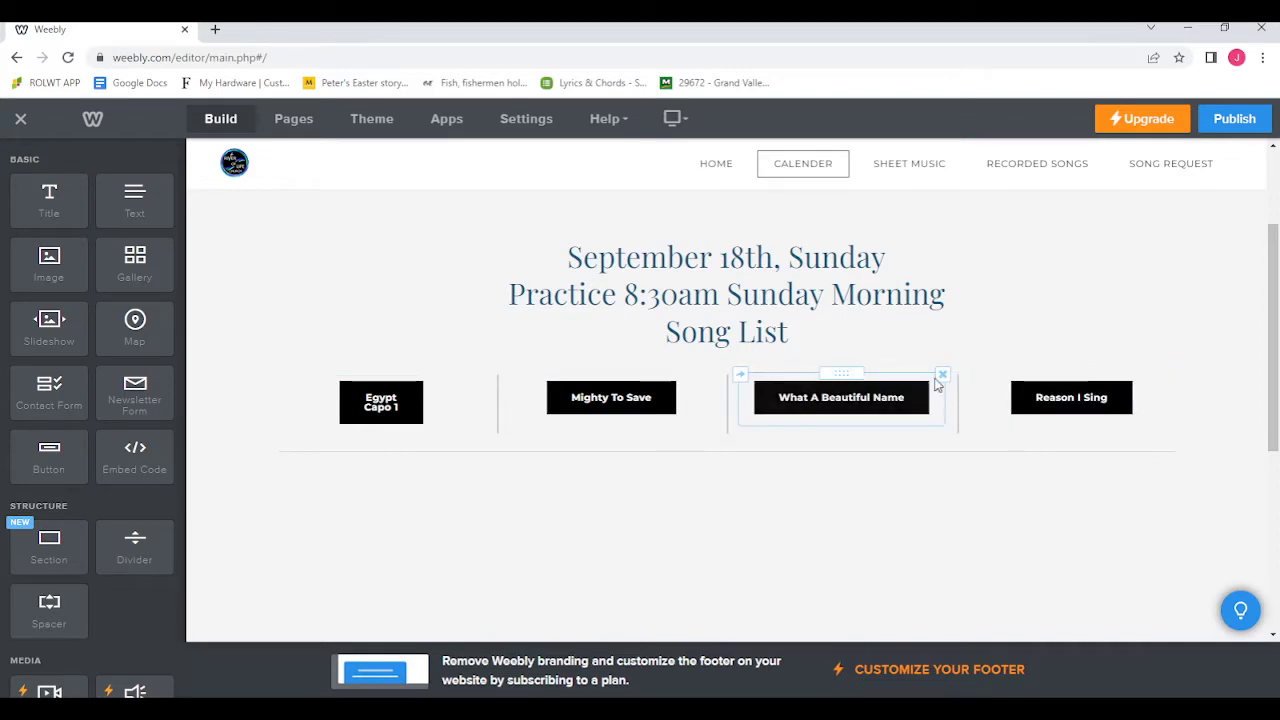
left_click(943, 380)
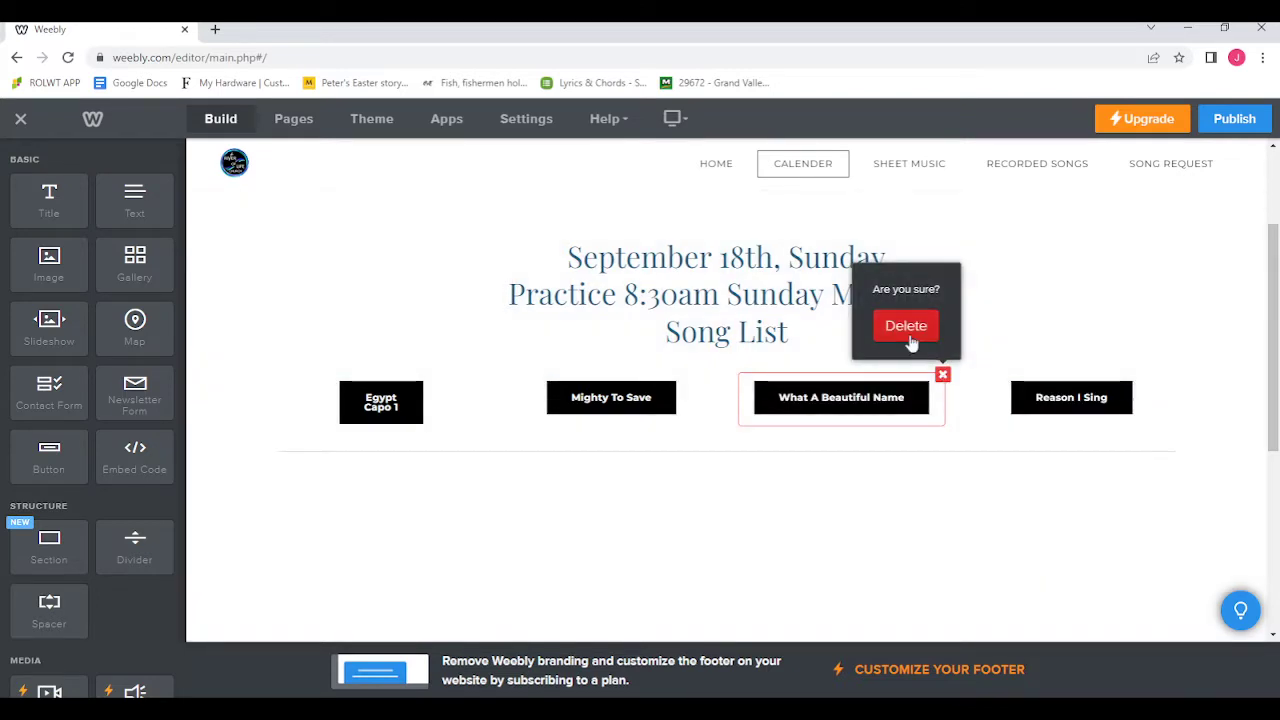
scroll(811, 503, "up", 2)
scroll(811, 503, "down", 4)
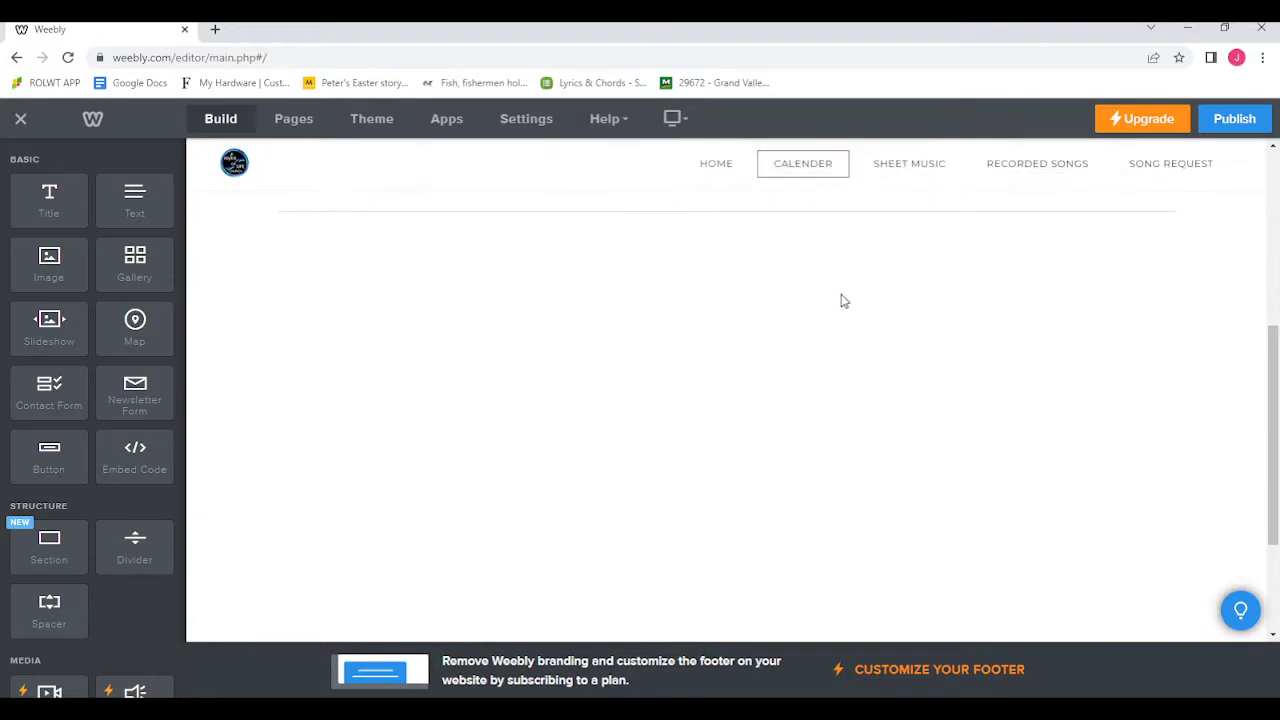
scroll(843, 300, "up", 3)
scroll(927, 416, "up", 2)
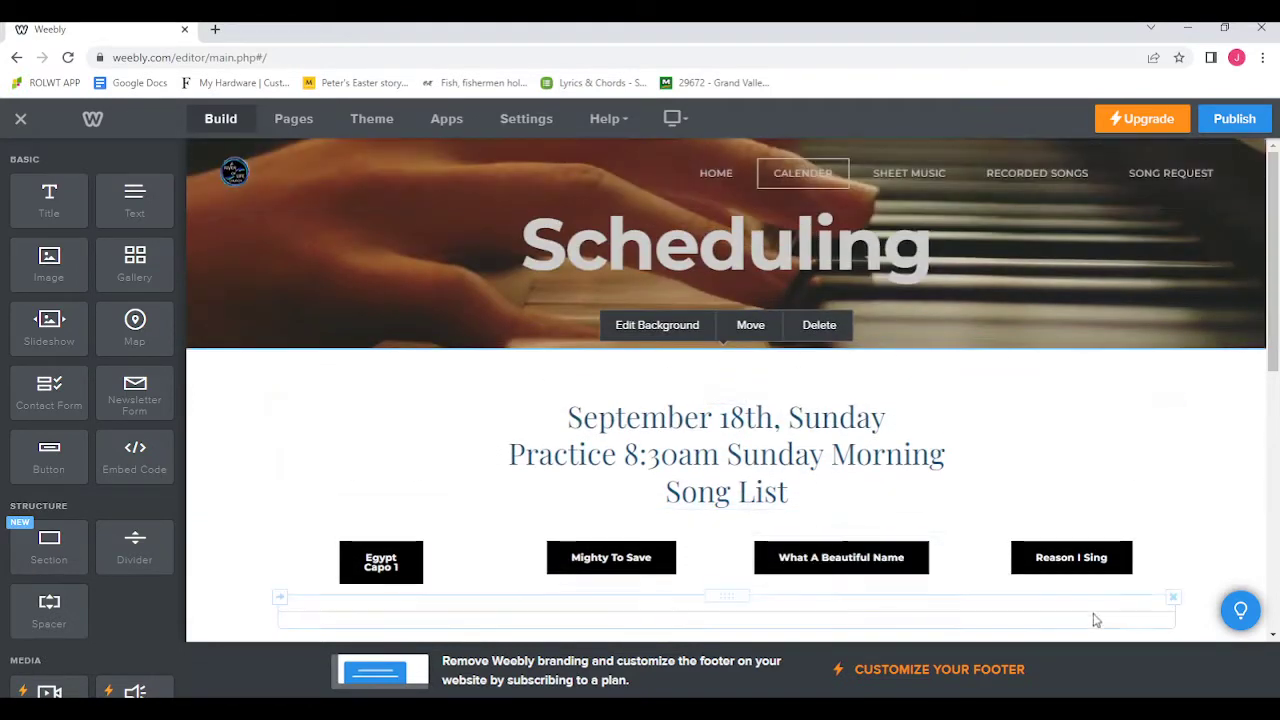
Add a title element reading "Next song list" below the divider under the September 18th song buttons.
scroll(795, 525, "down", 3)
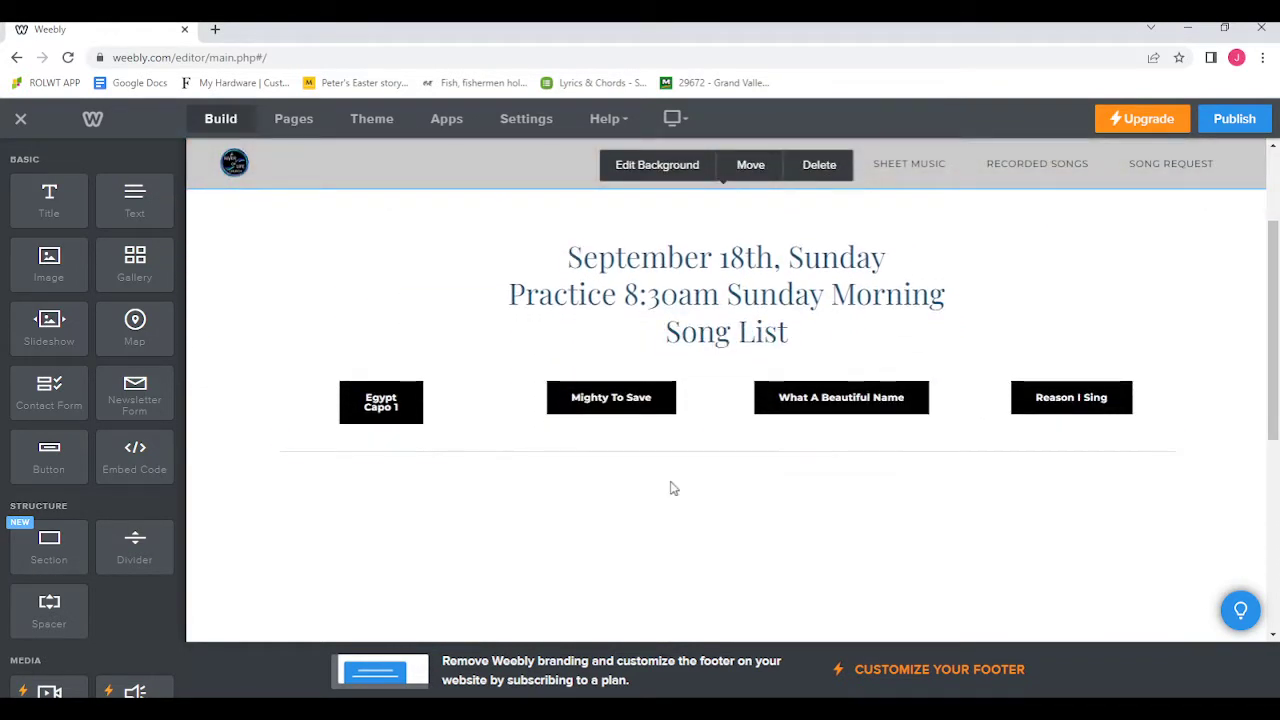
scroll(421, 359, "down", 1)
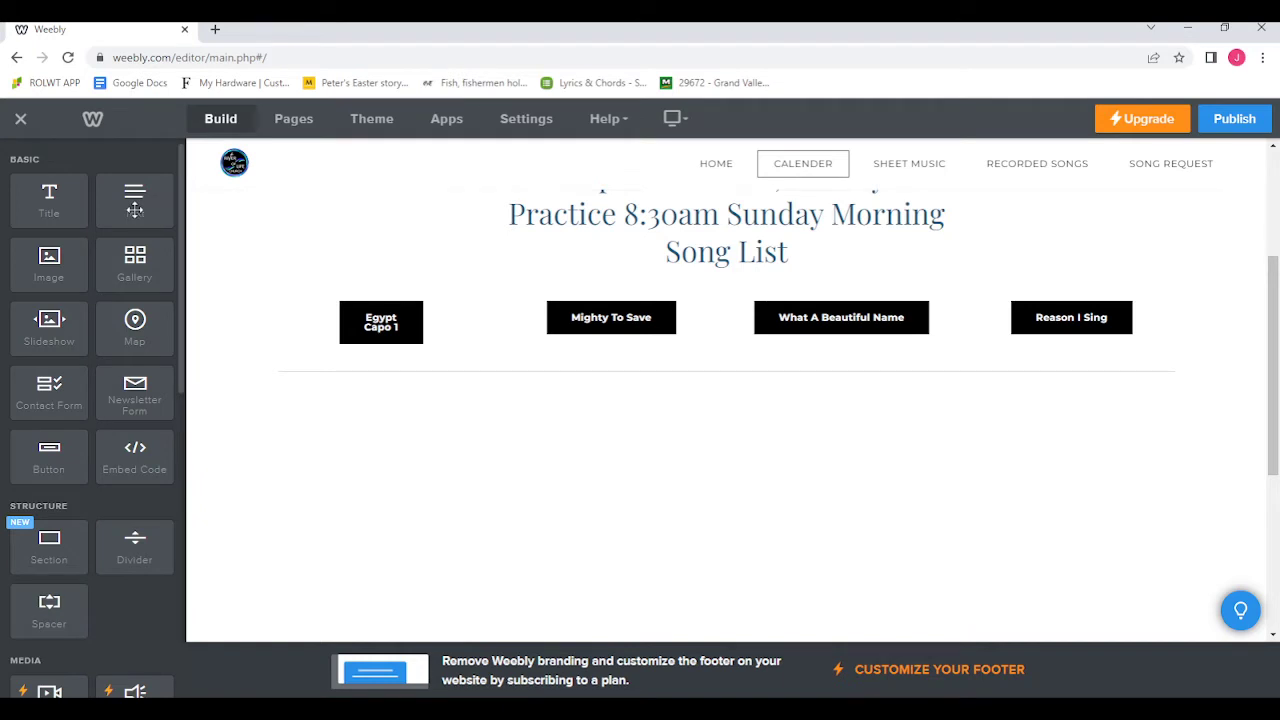
left_click_drag(66, 199, 822, 385)
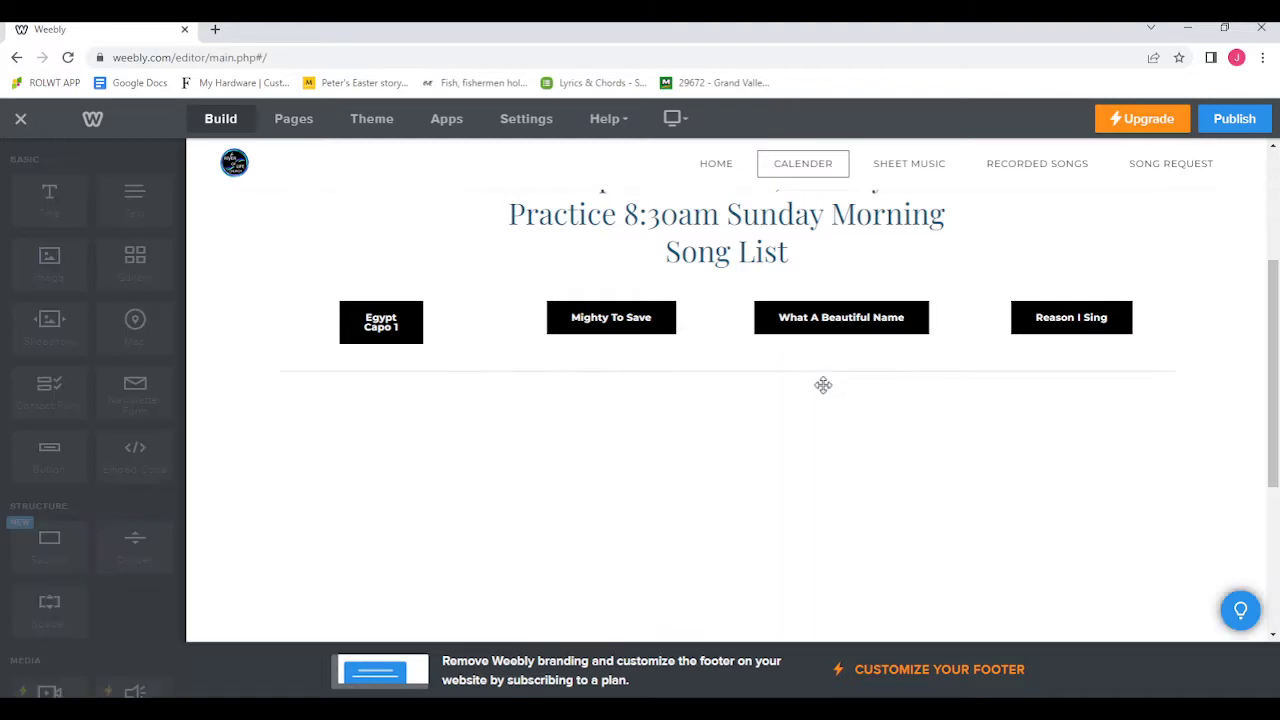
left_click(652, 411)
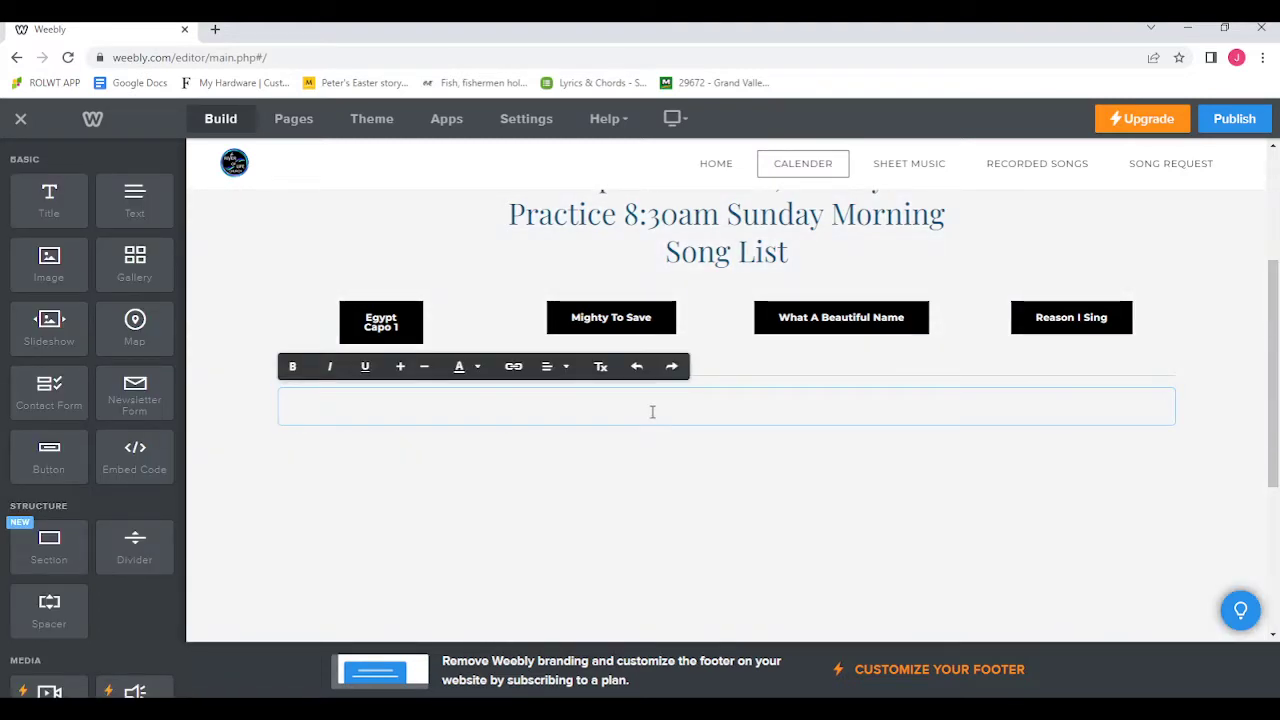
type("Nex")
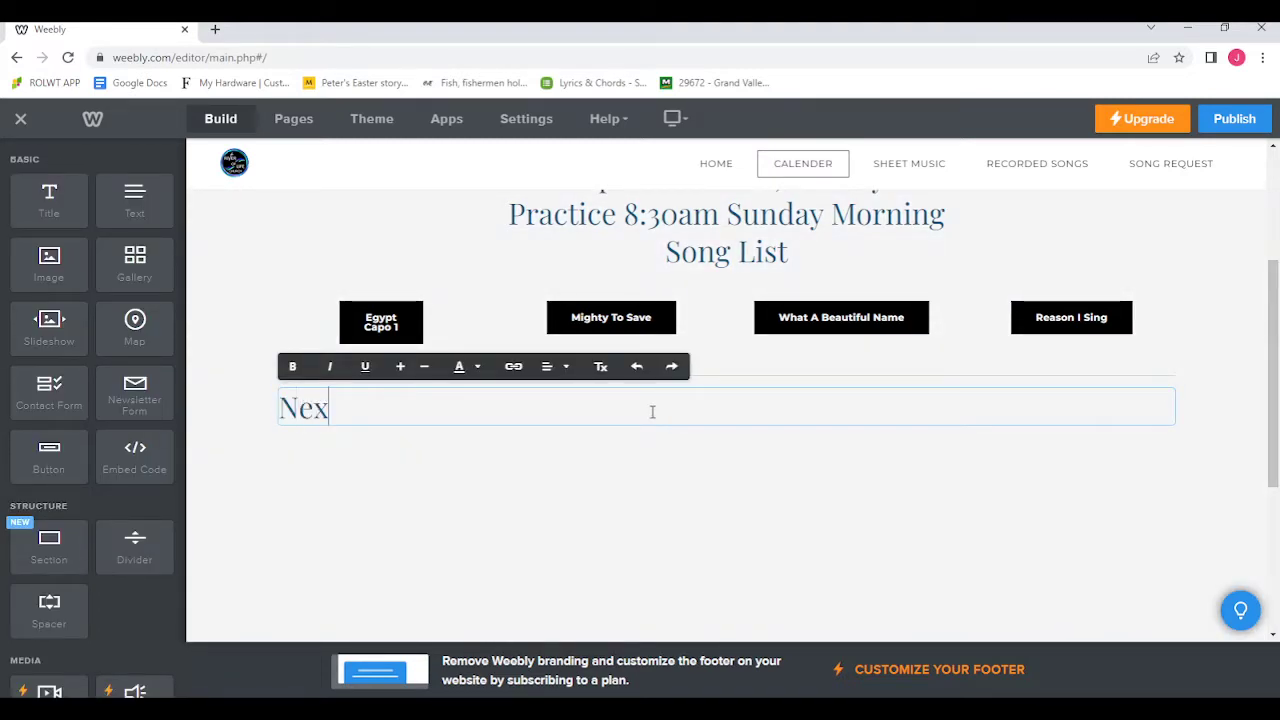
type("t song ")
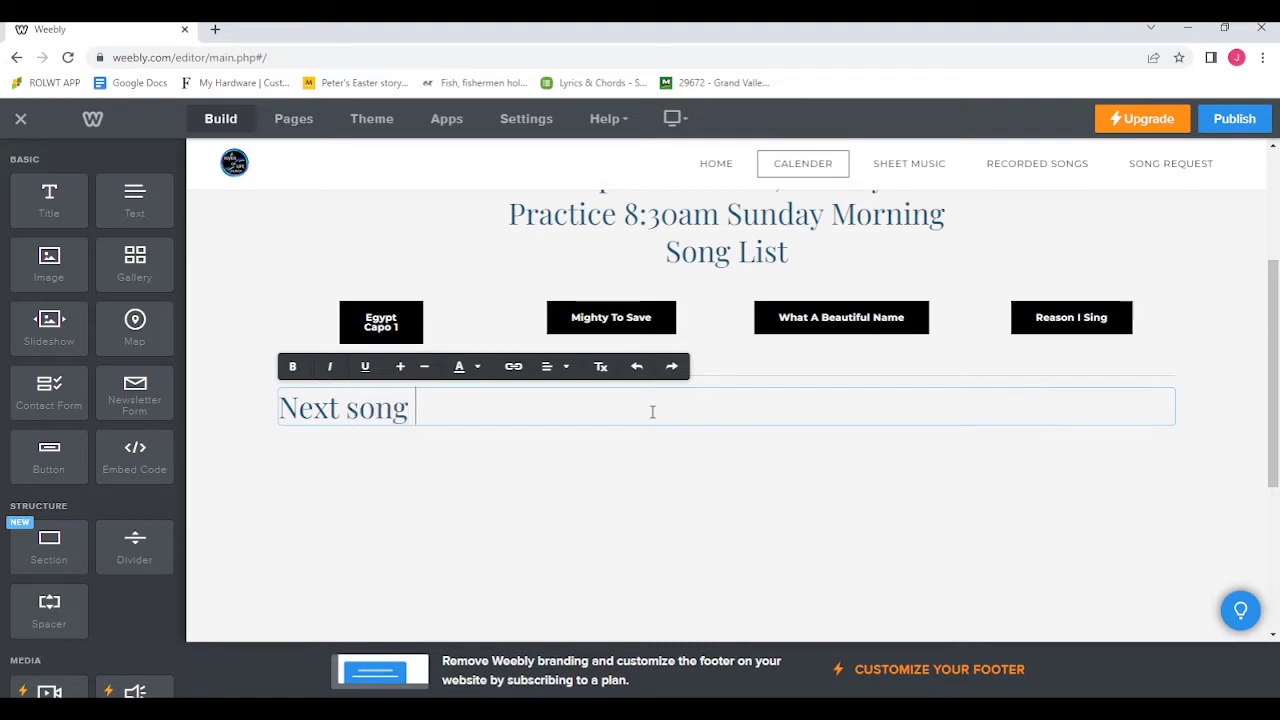
type("list")
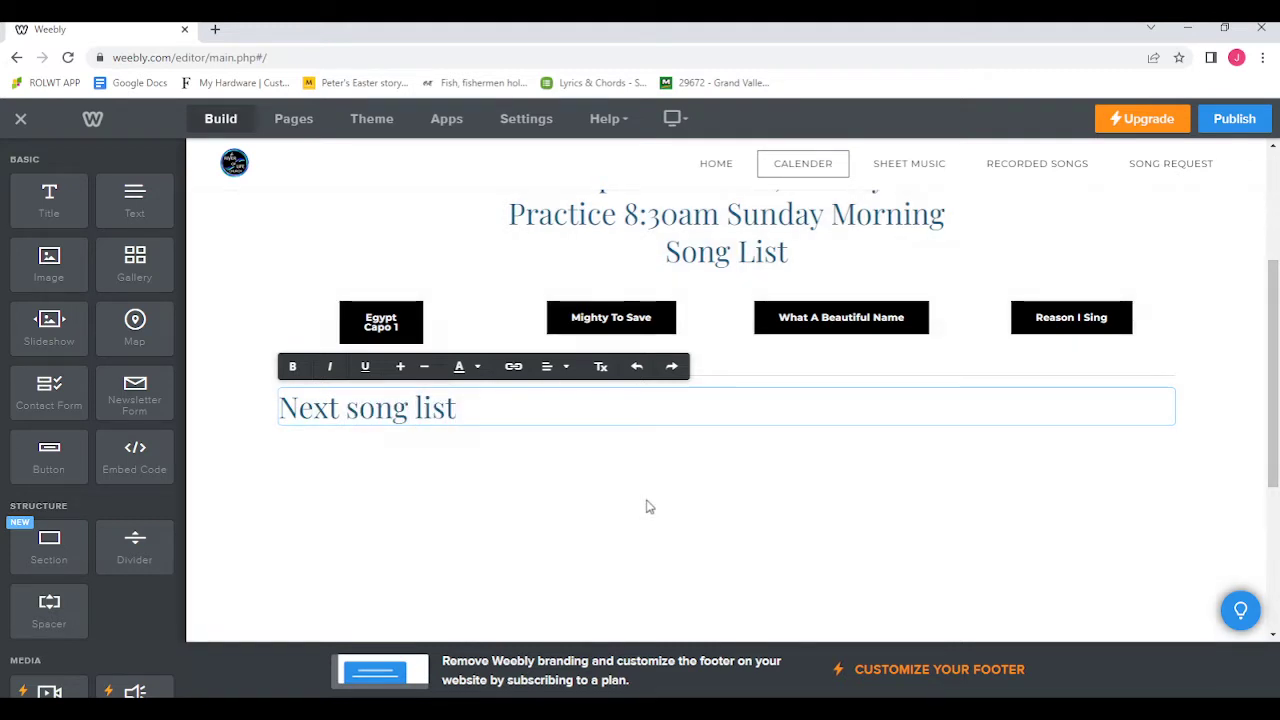
left_click(649, 506)
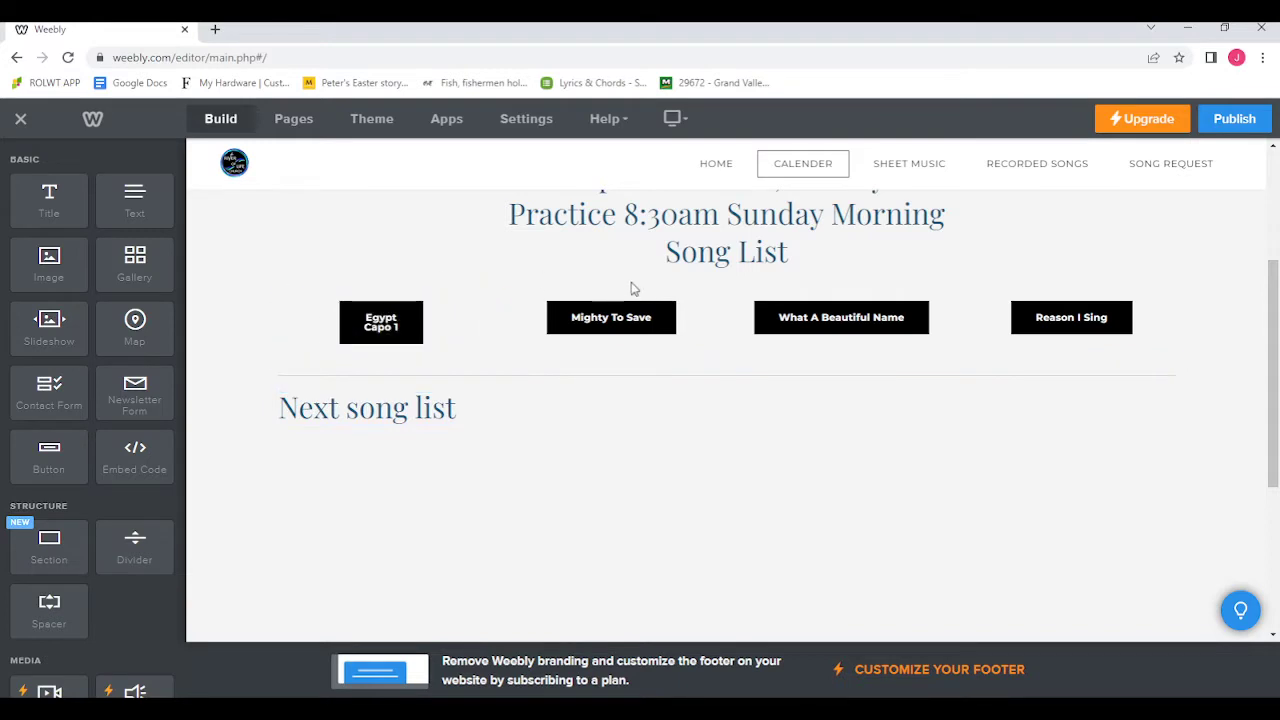
Copy the Christ Is Risen button from the Sheet Music page to the Calender page, directly below the "Next song list" title.
left_click(855, 316)
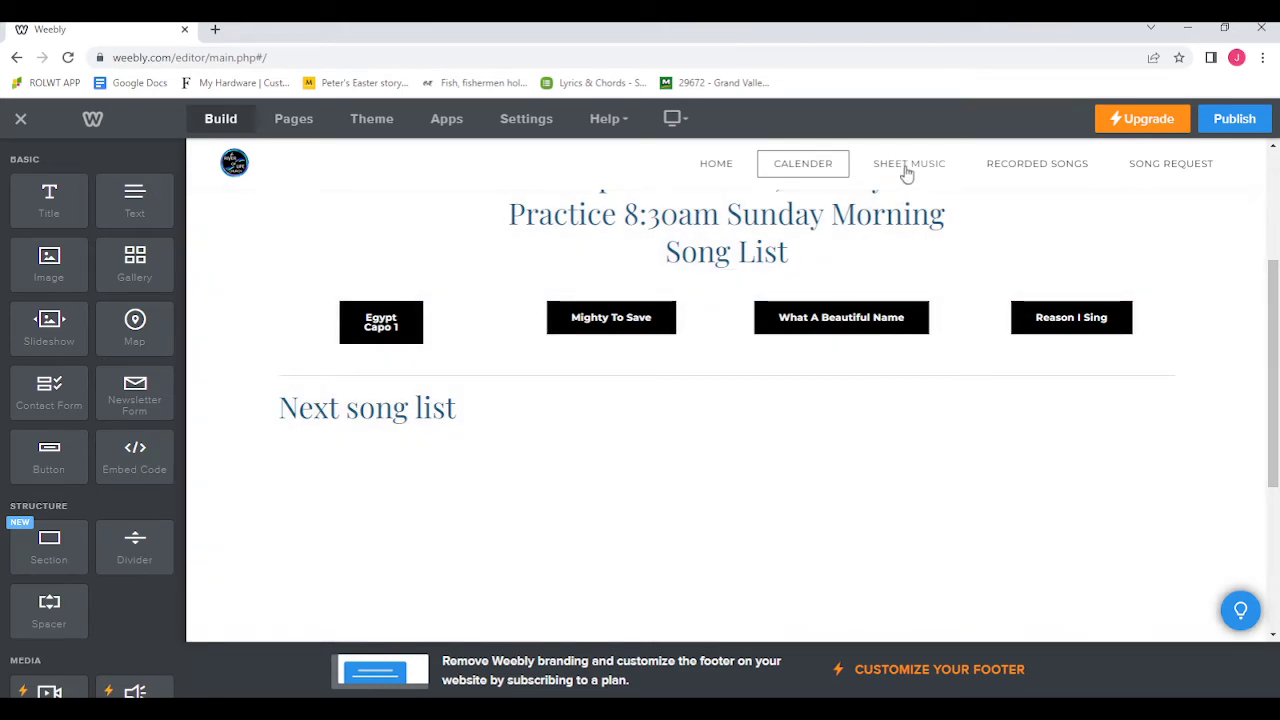
left_click(906, 170)
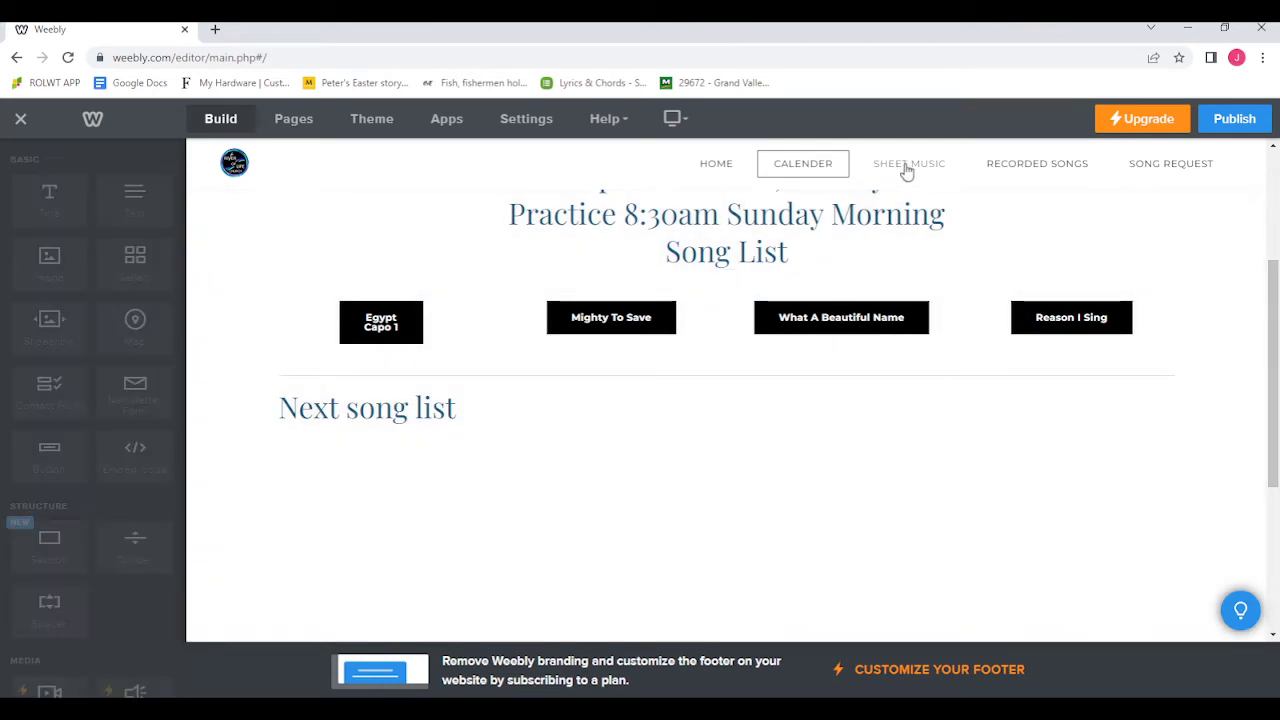
scroll(853, 305, "down", 3)
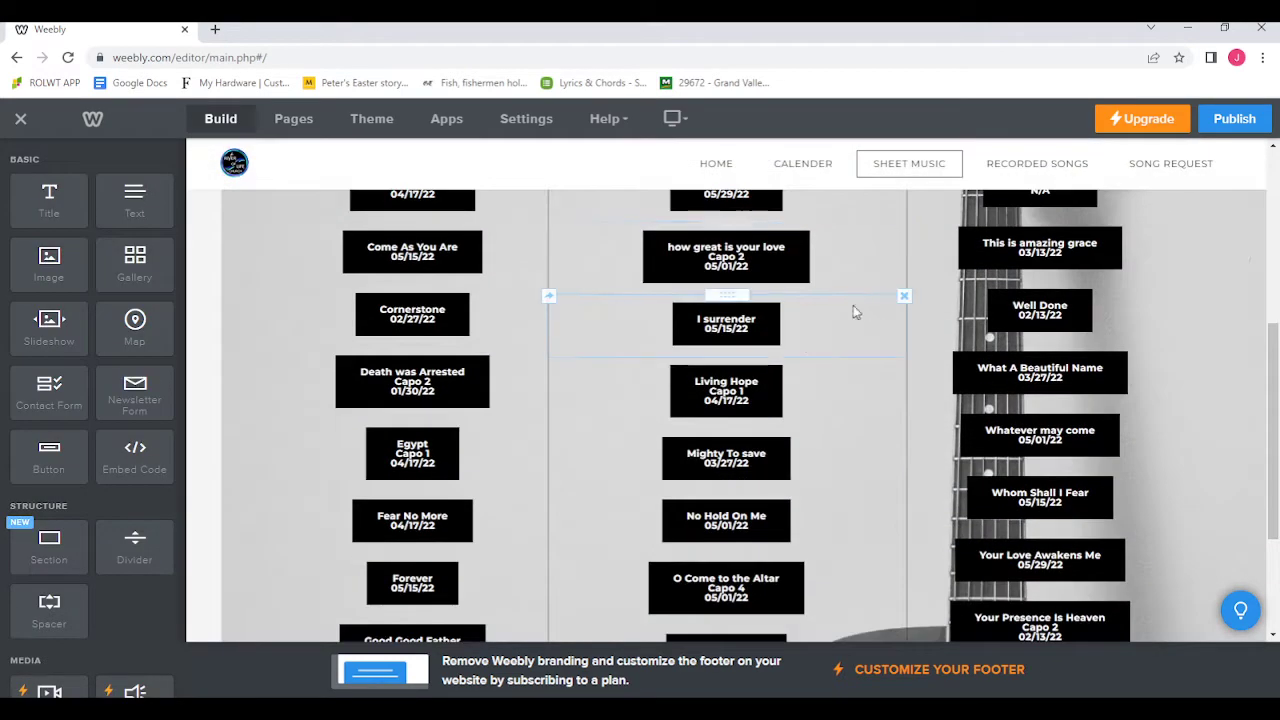
scroll(724, 289, "up", 2)
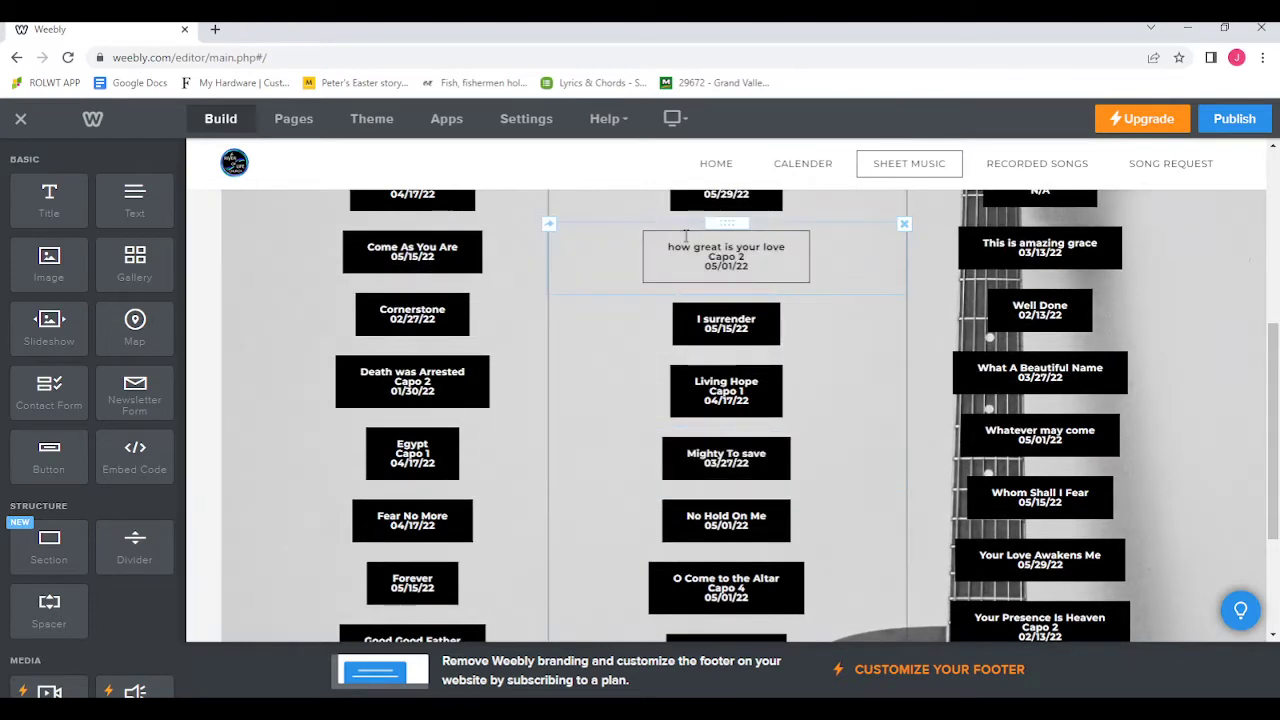
scroll(480, 320, "up", 2)
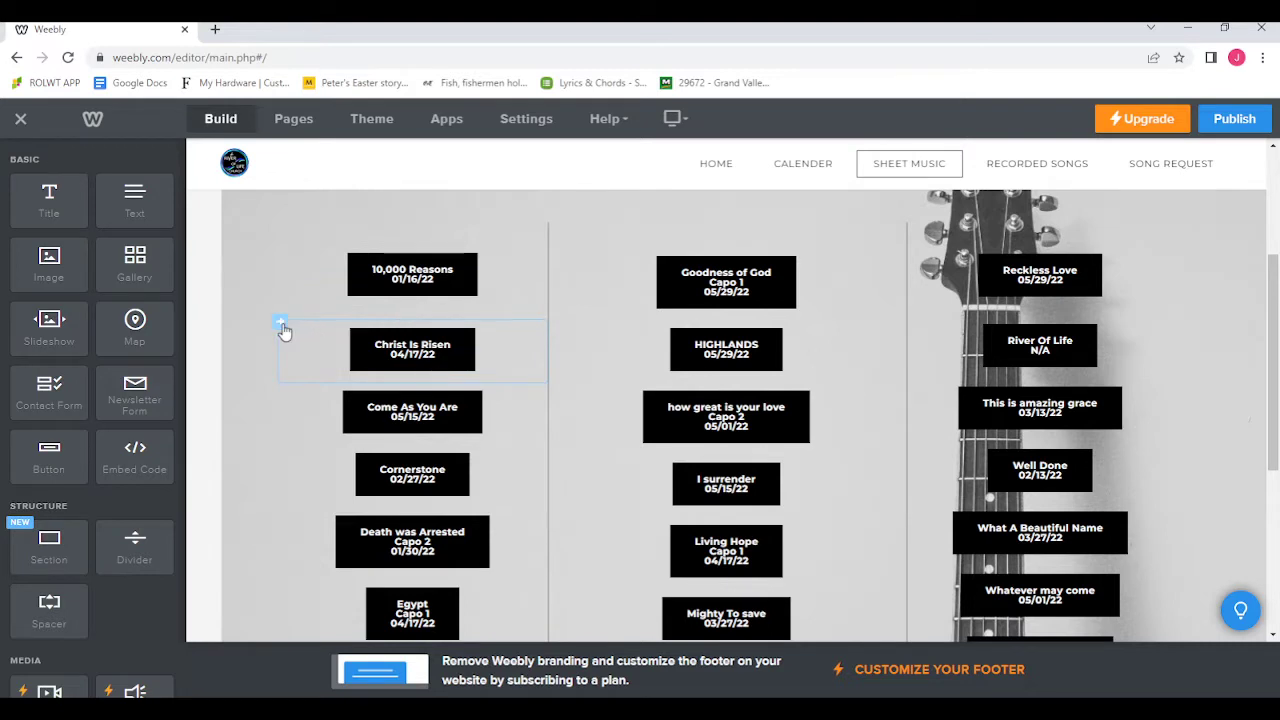
left_click(282, 325)
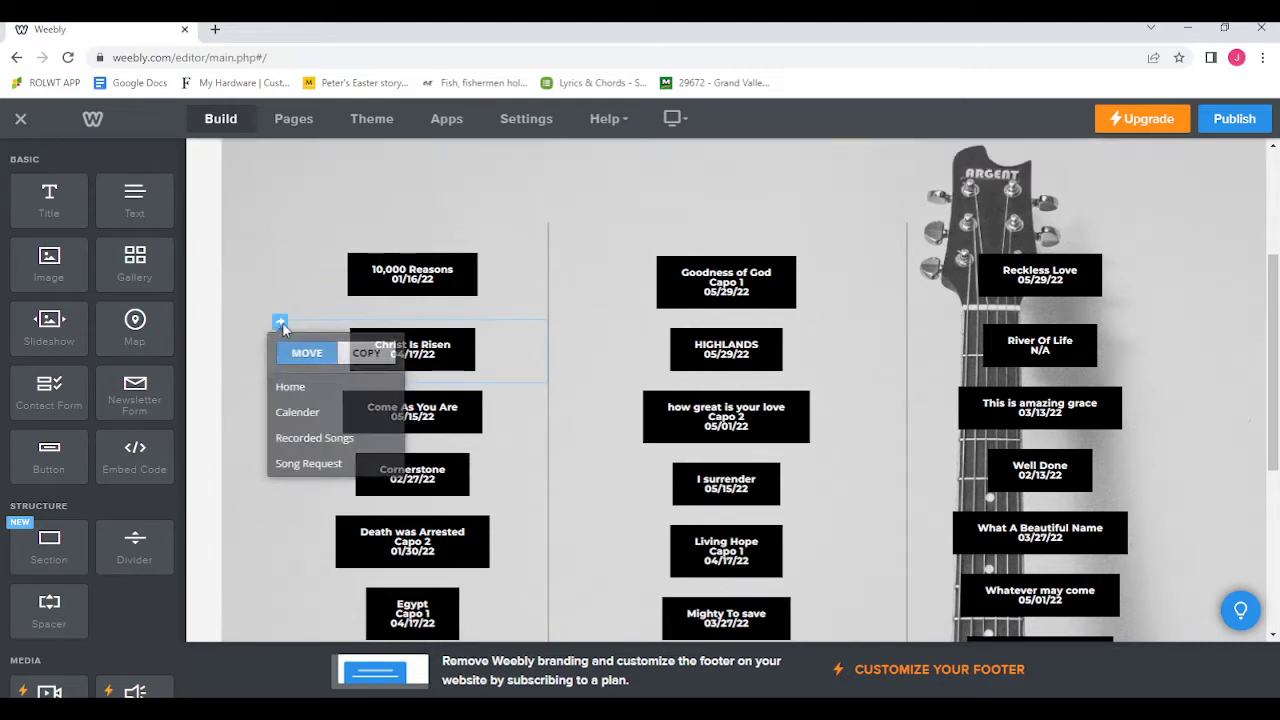
left_click(364, 362)
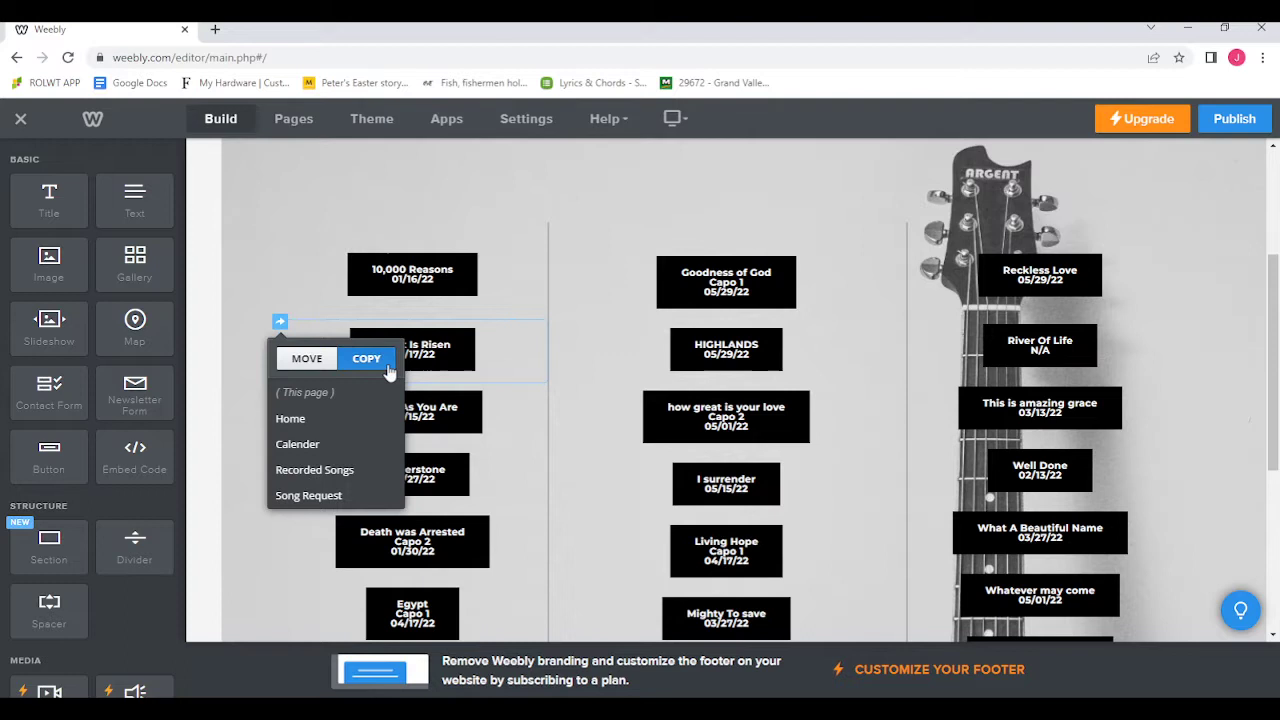
left_click(365, 450)
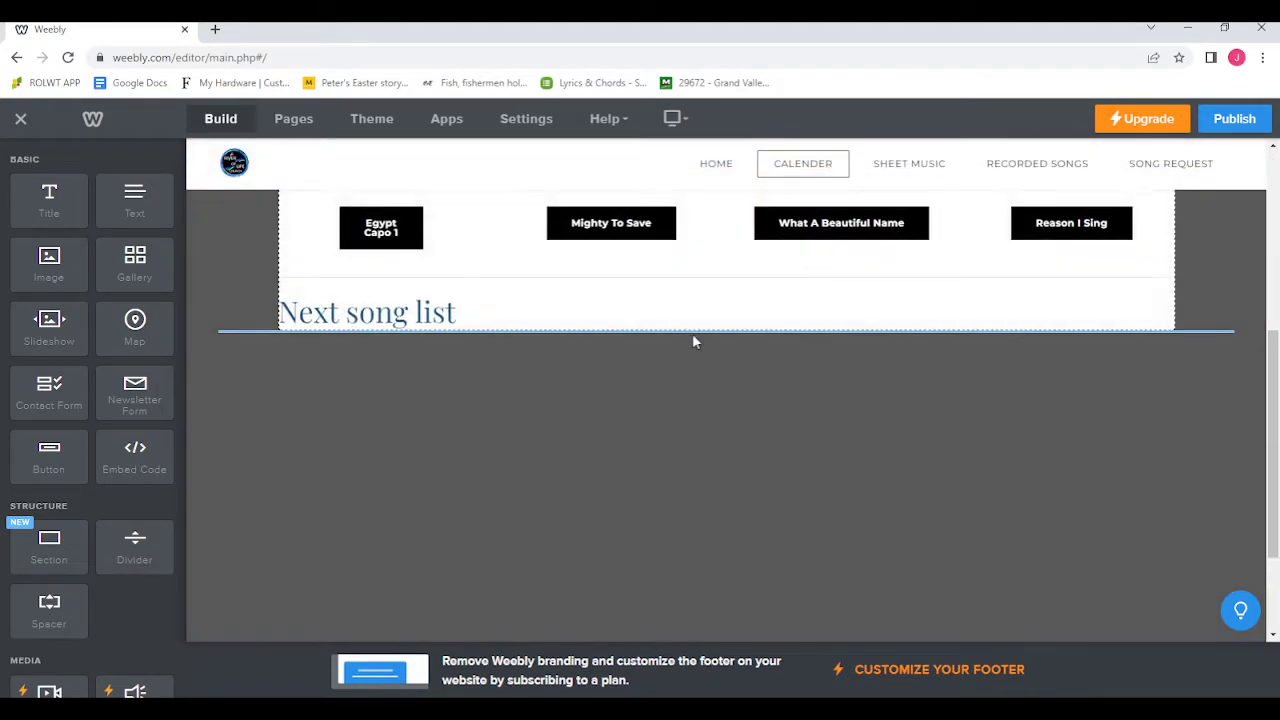
left_click(692, 333)
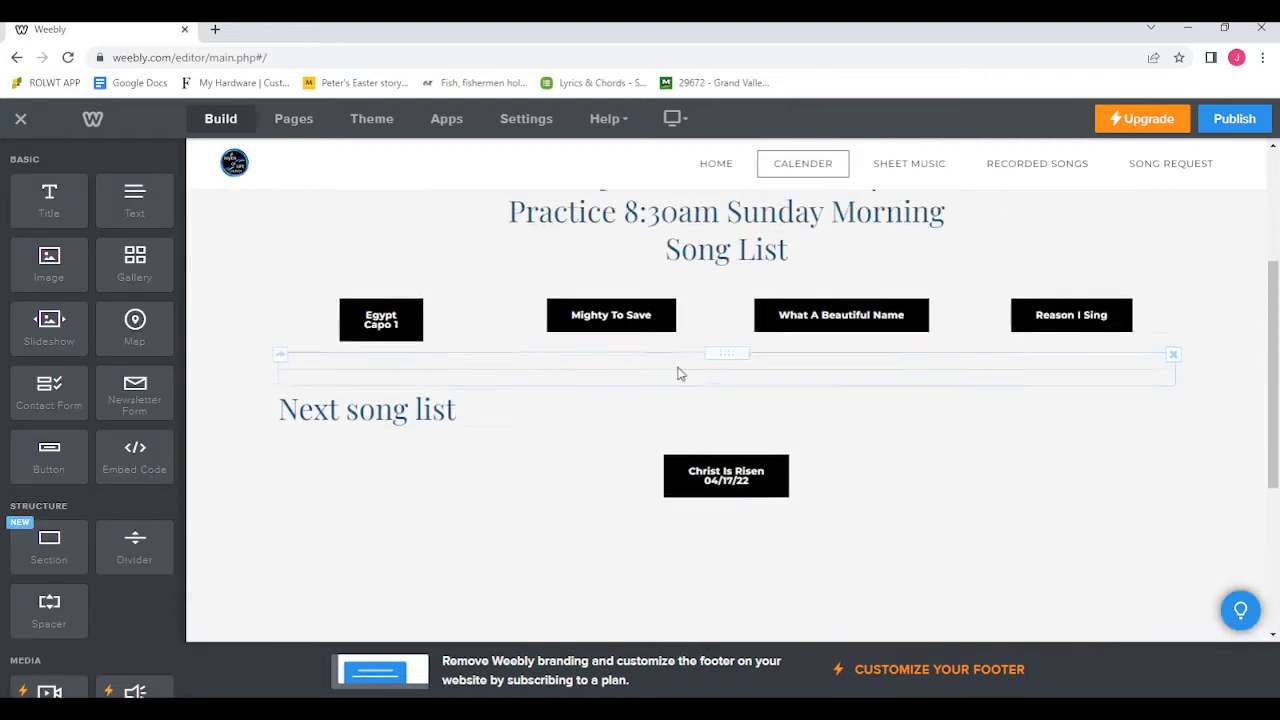
Center-align the "Next song list" title.
left_click(481, 418)
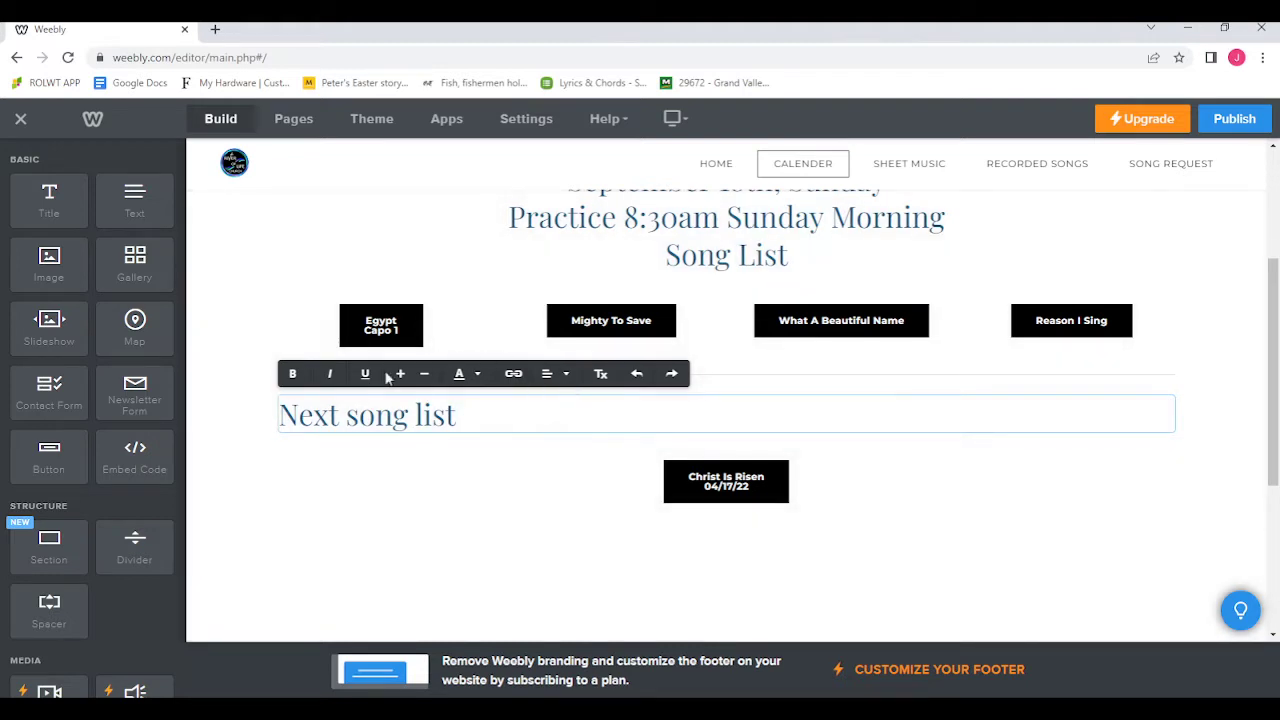
left_click(566, 375)
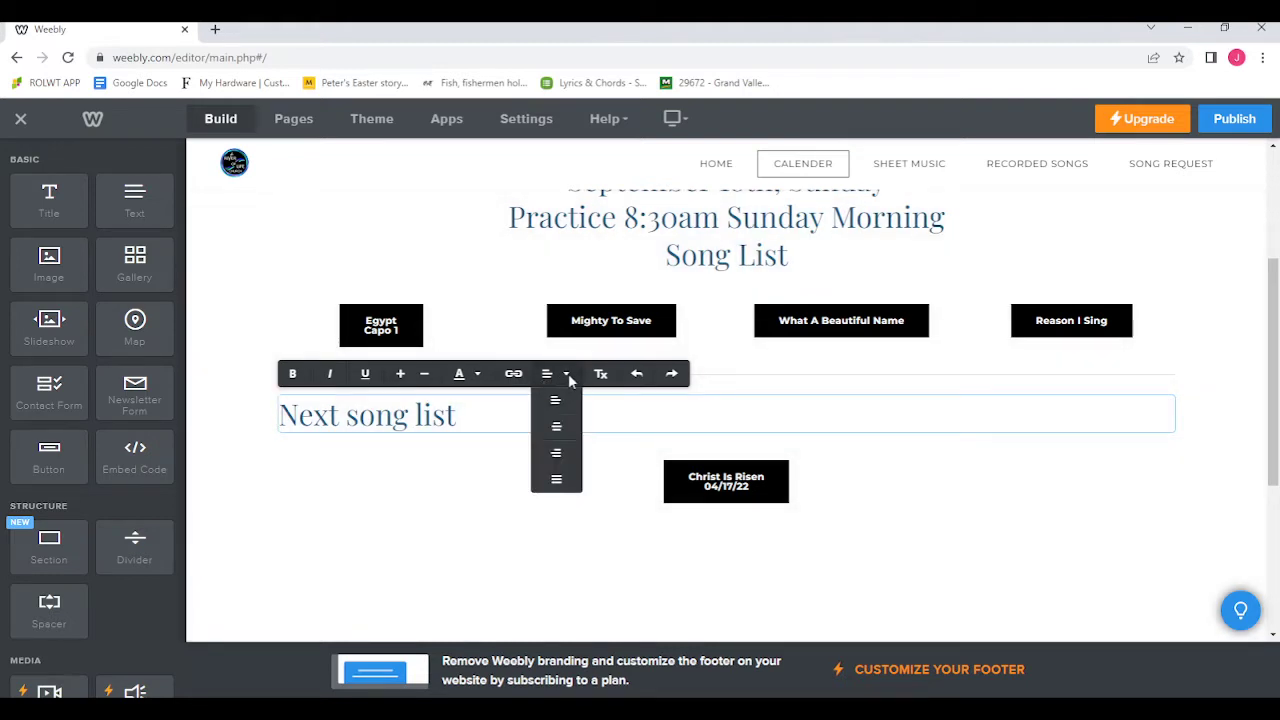
left_click(558, 436)
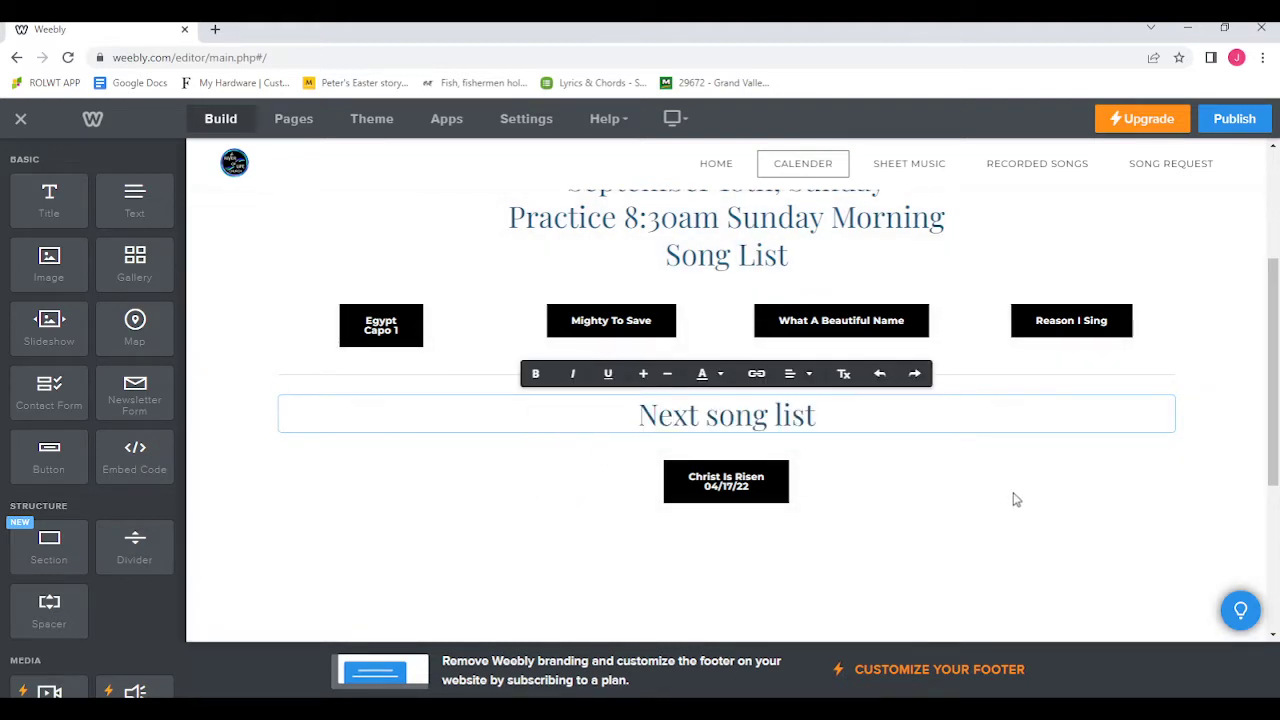
left_click(917, 493)
Add a new button in a column to the right of the Christ Is Risen button and set its text to "Leason".
scroll(806, 480, "down", 2)
scroll(814, 471, "up", 1)
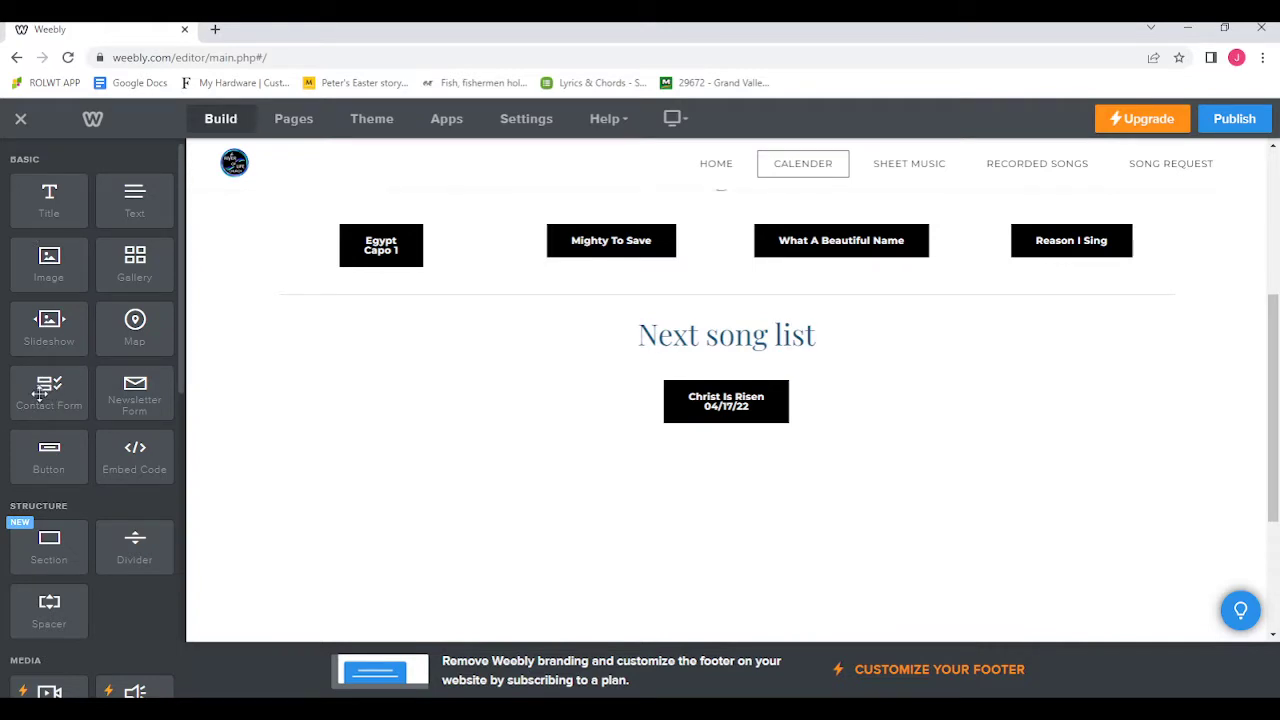
mouse_move(48, 455)
left_mouse_down()
mouse_move(477, 408)
mouse_move(935, 406)
left_mouse_up()
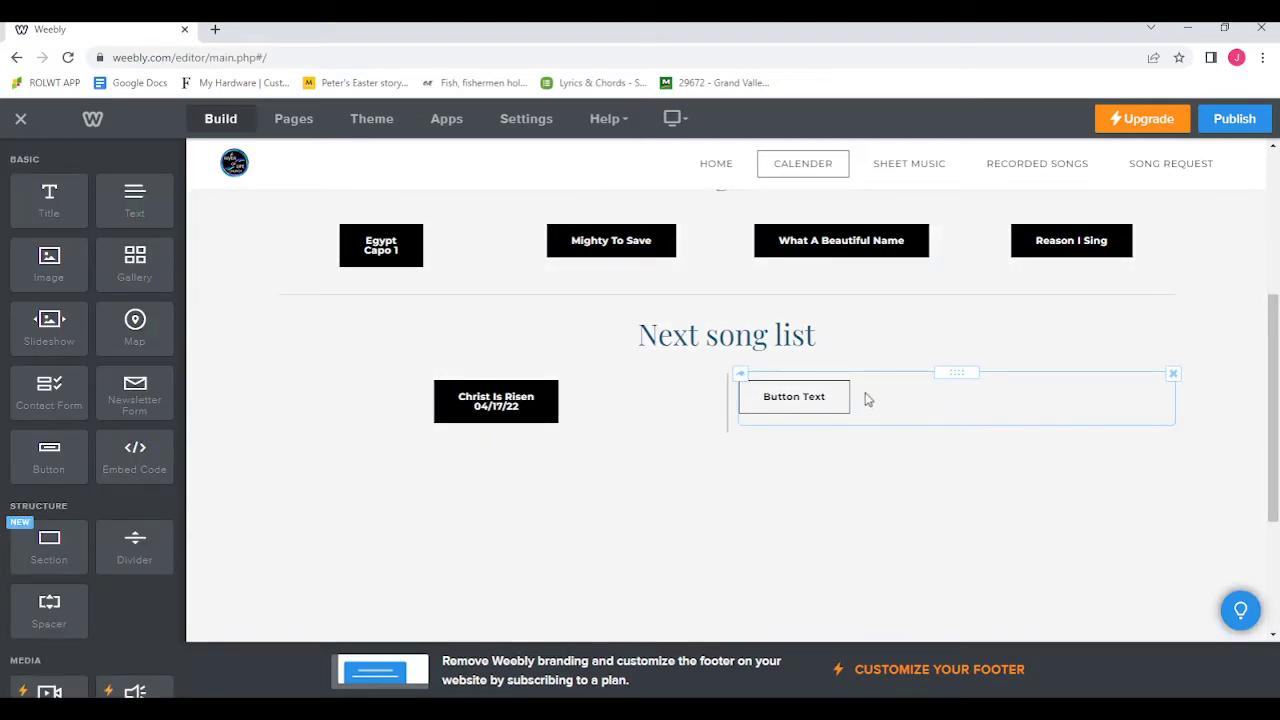
left_click(926, 409)
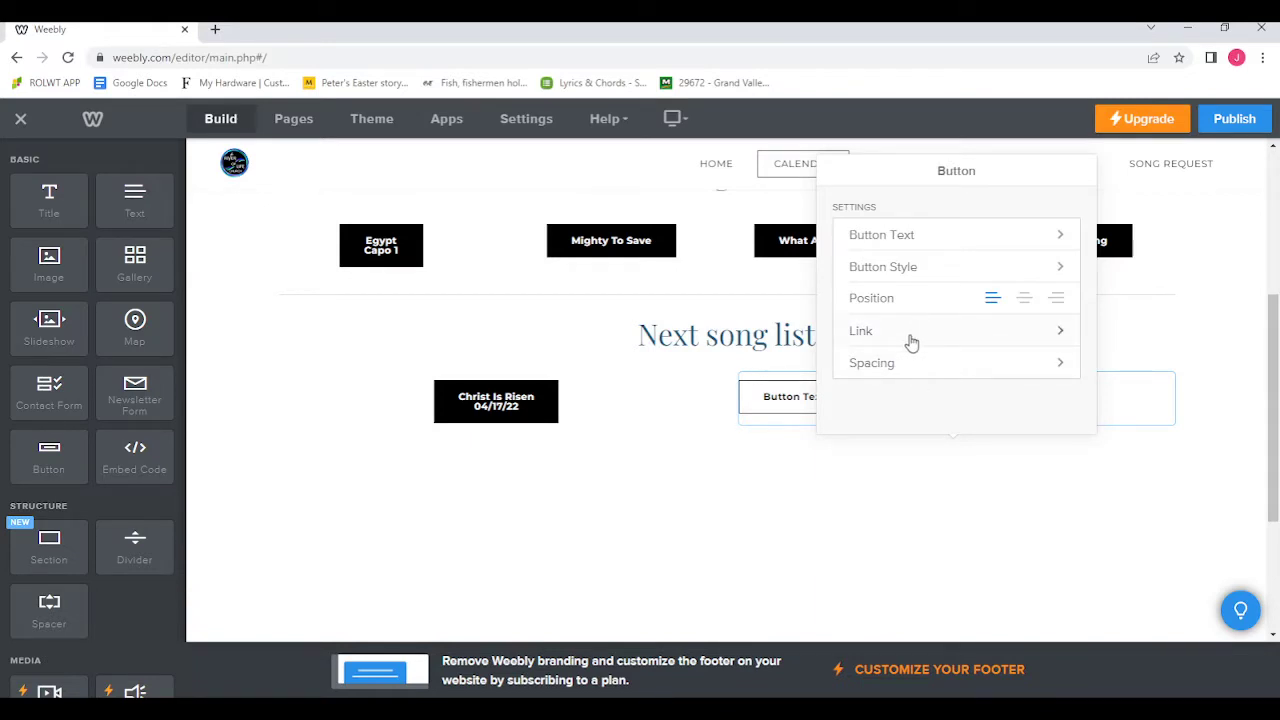
left_click(920, 236)
double_click(920, 232)
left_click_drag(920, 232, 834, 244)
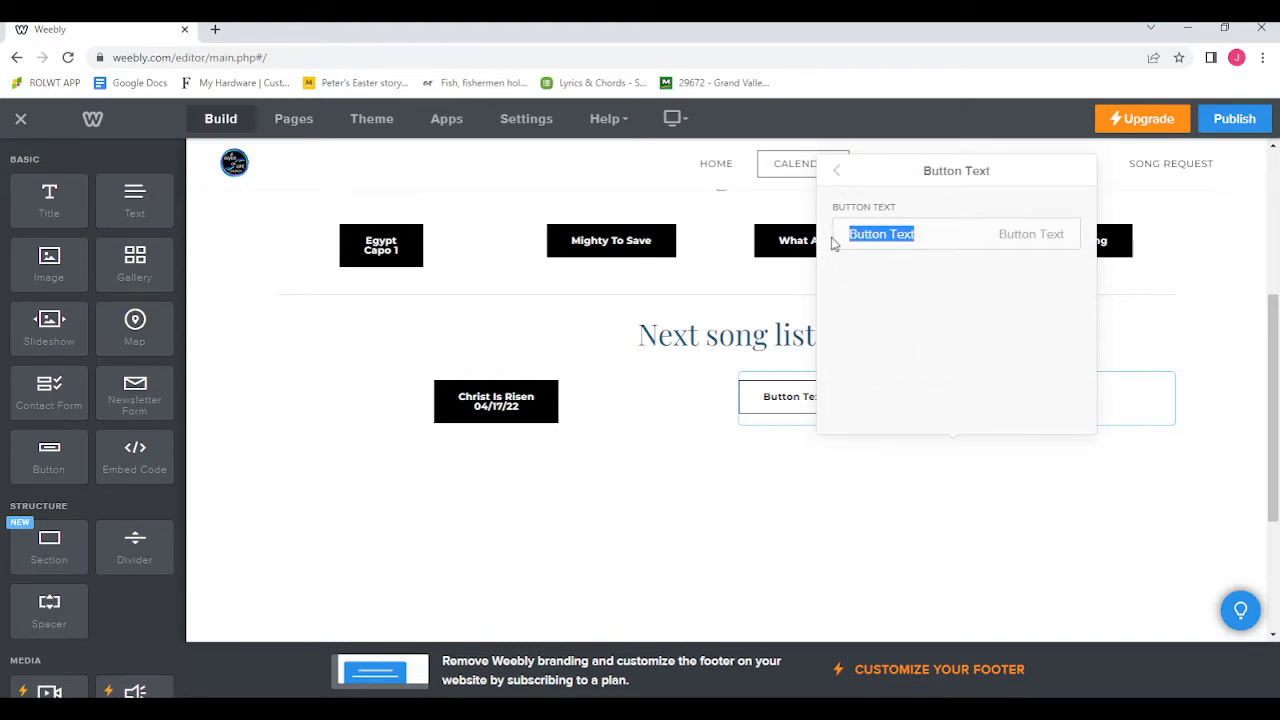
type("Leason")
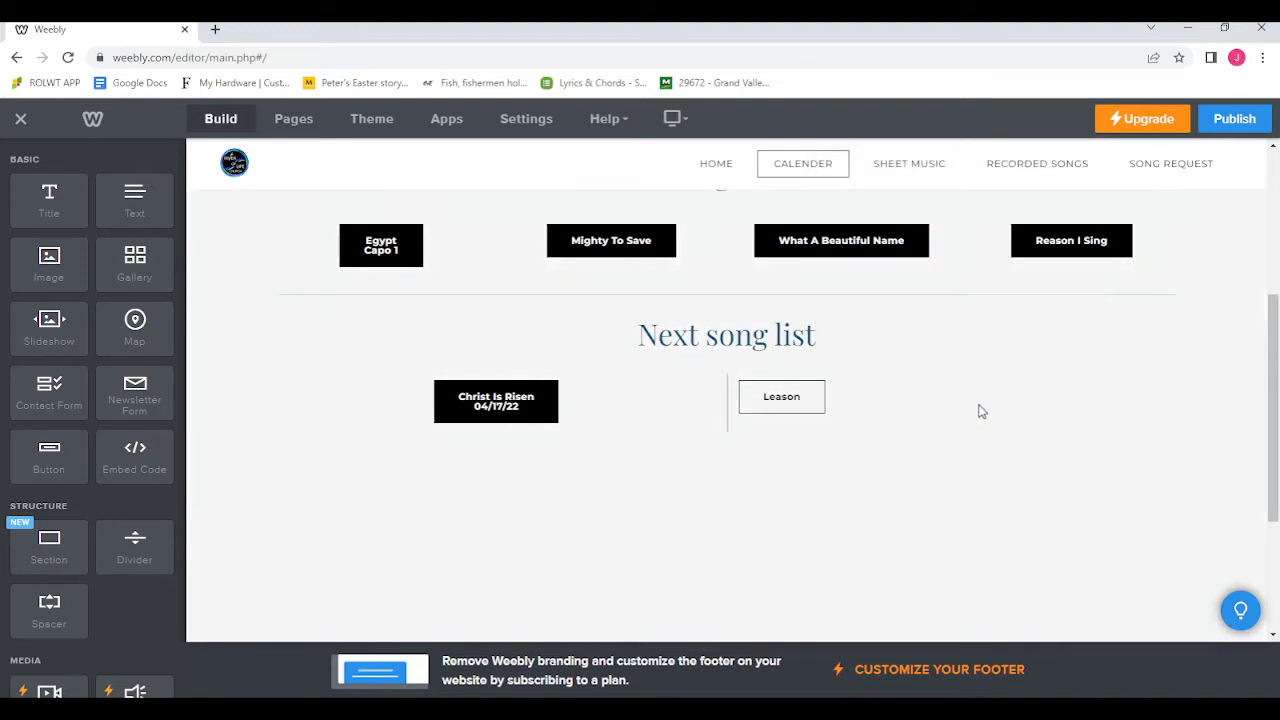
left_click(1075, 537)
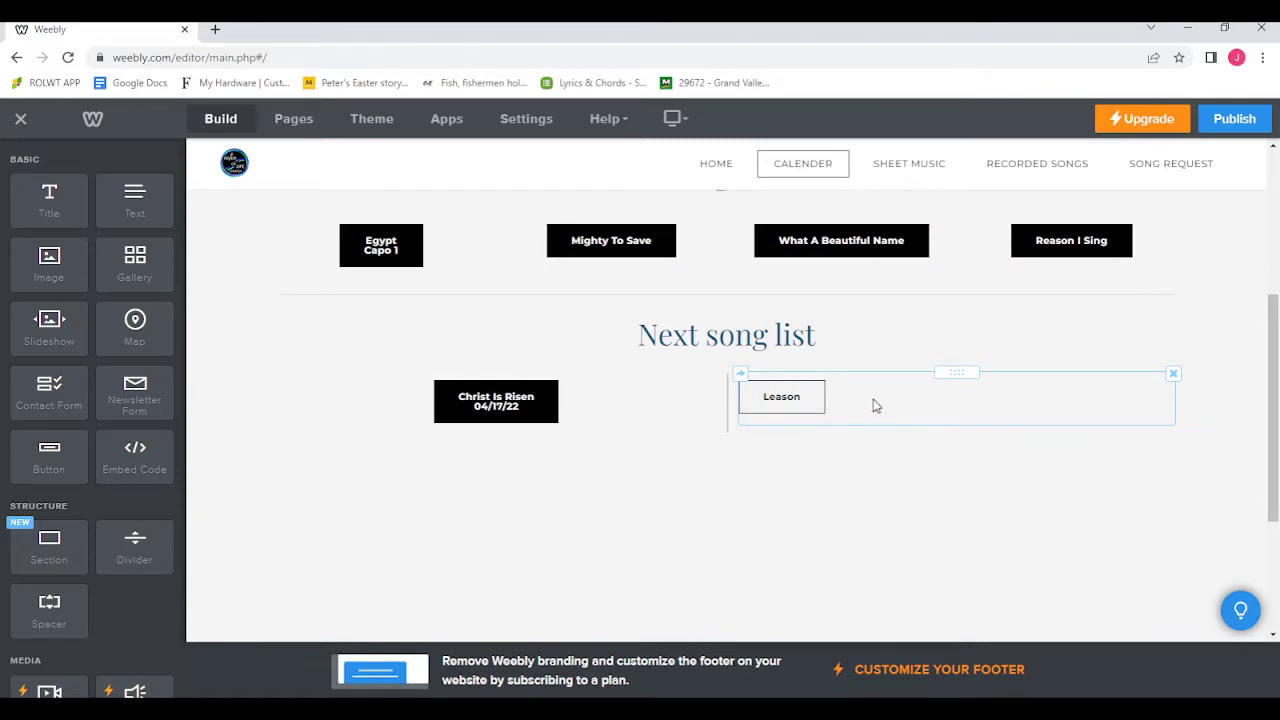
Give the Leason button the solid black style with white text and center its position.
left_click(874, 403)
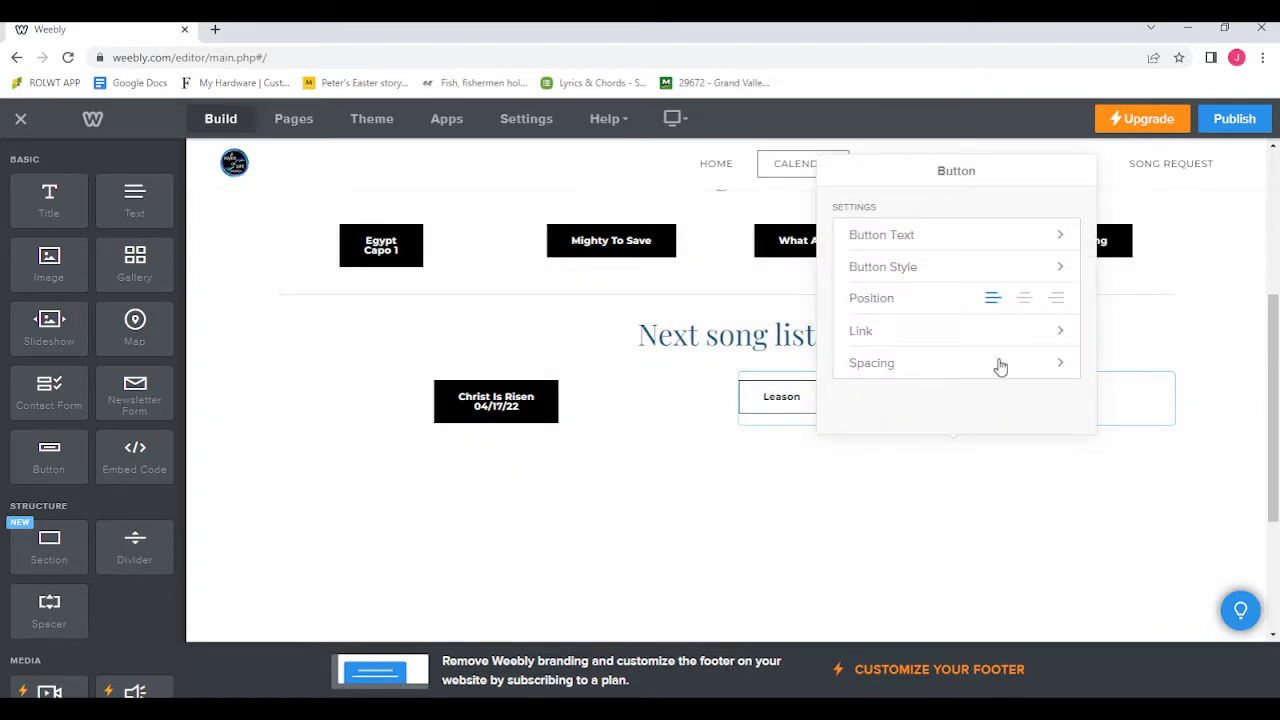
left_click(913, 268)
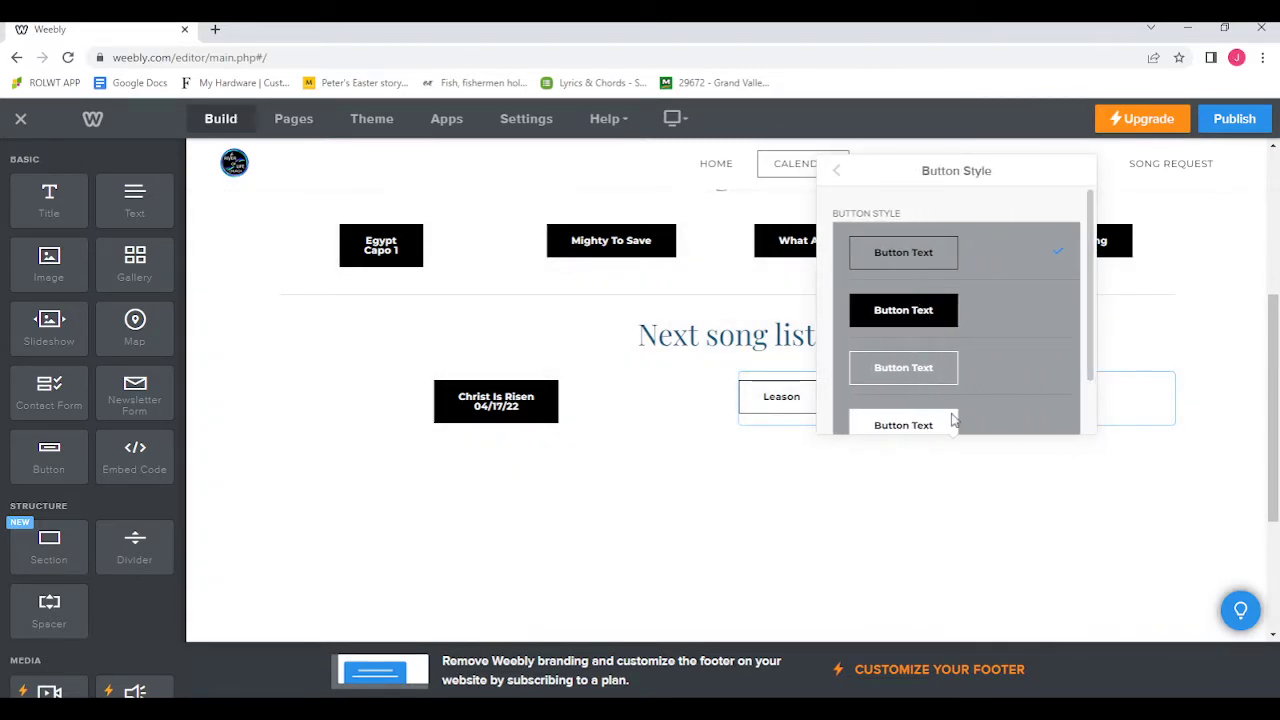
scroll(951, 420, "down", 1)
scroll(951, 420, "up", 1)
left_click(918, 320)
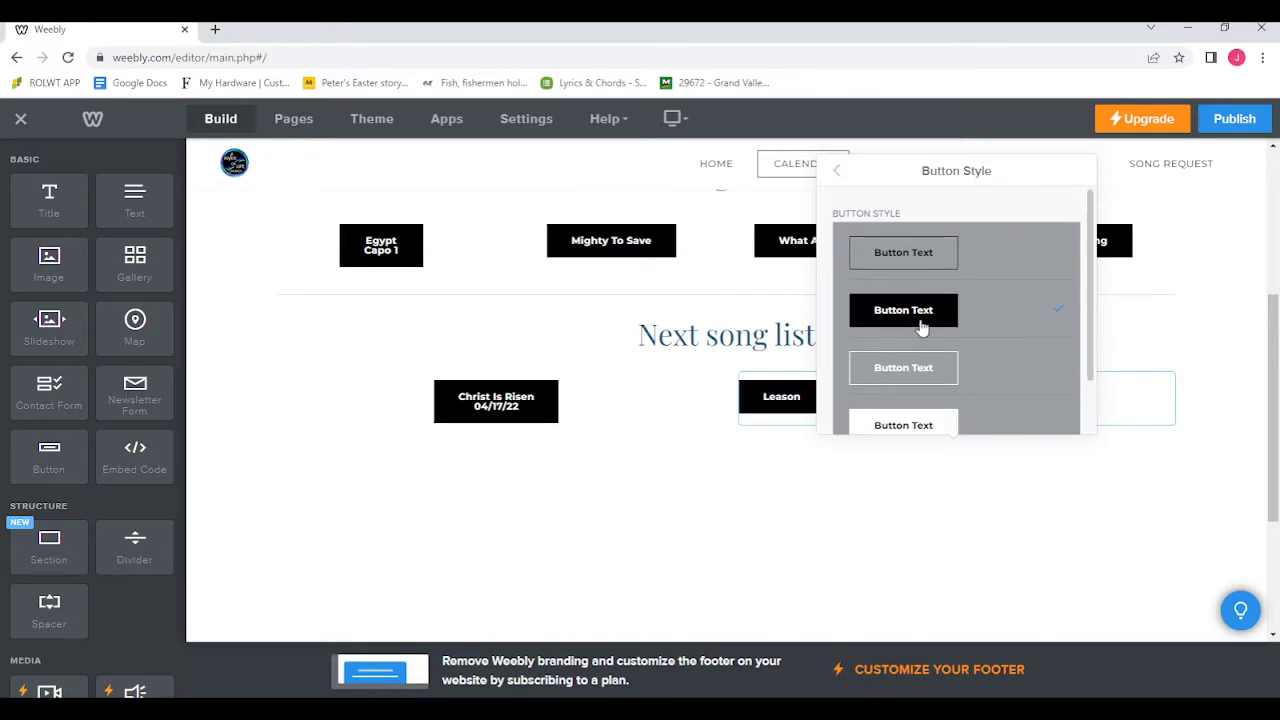
left_click(838, 170)
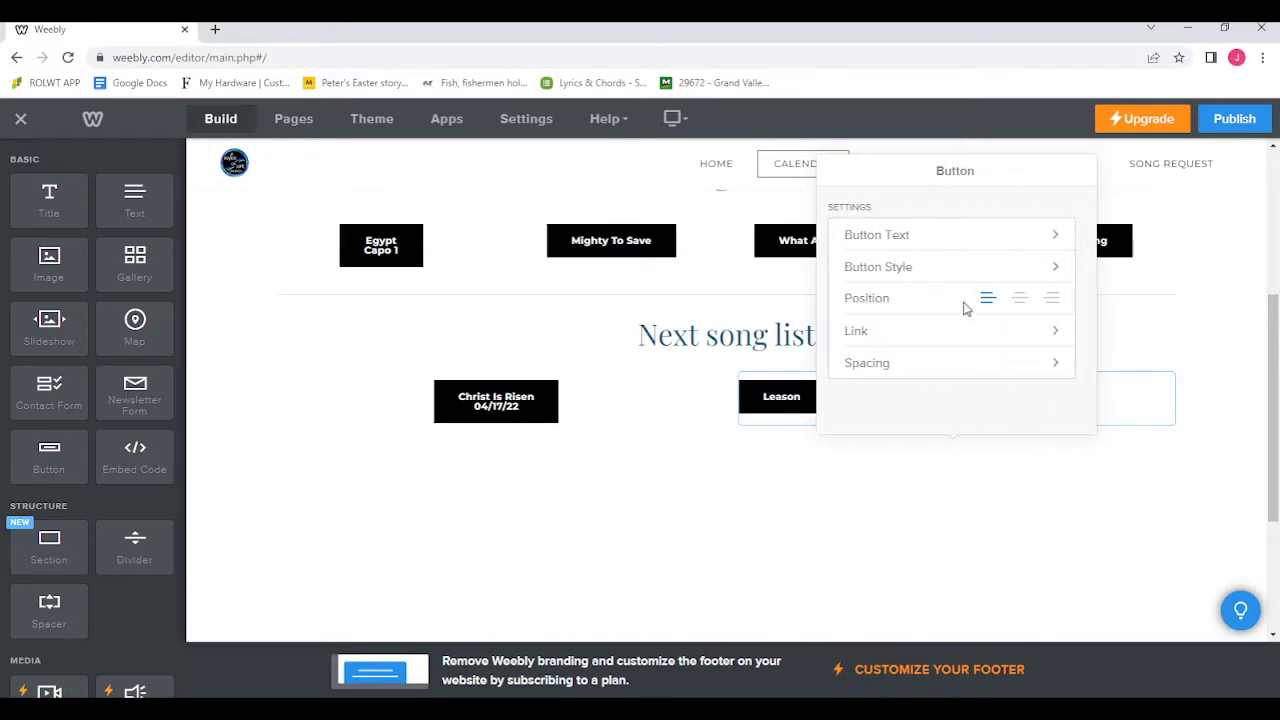
left_click(1023, 302)
left_click(963, 478)
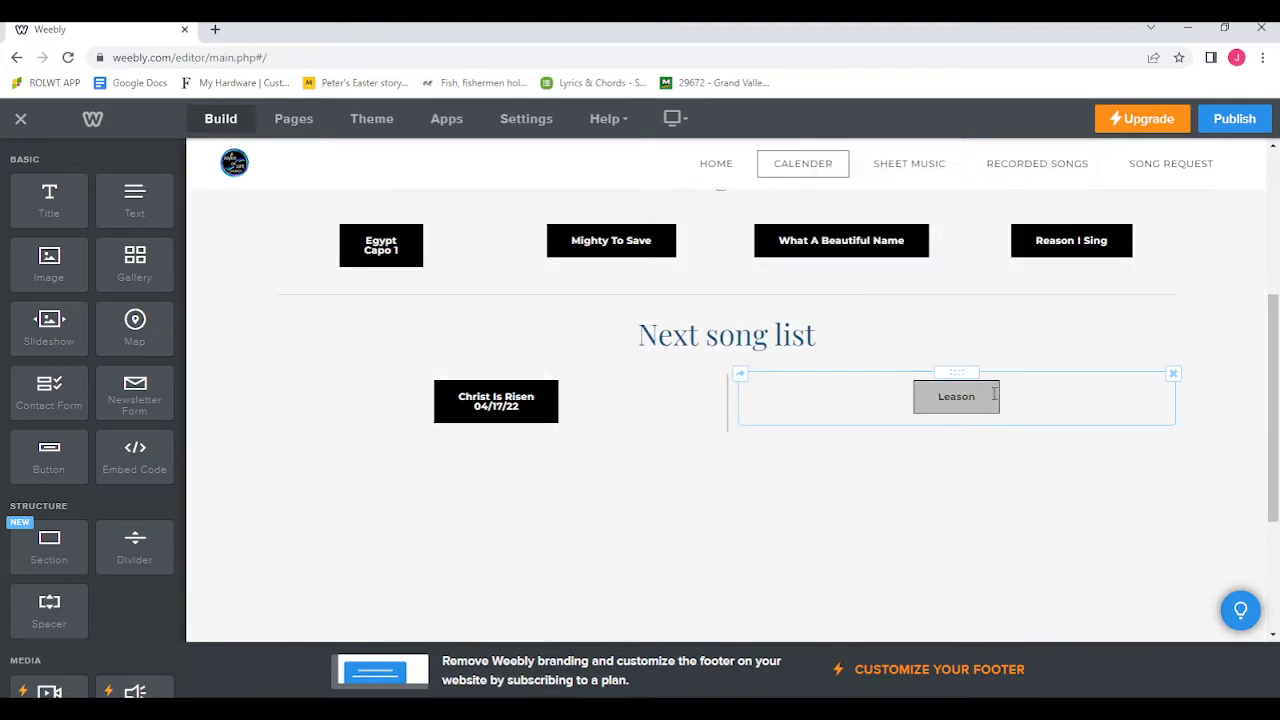
Upload a new file whose name begins with "only_make" and set it as the Leason button's link.
left_click(1040, 402)
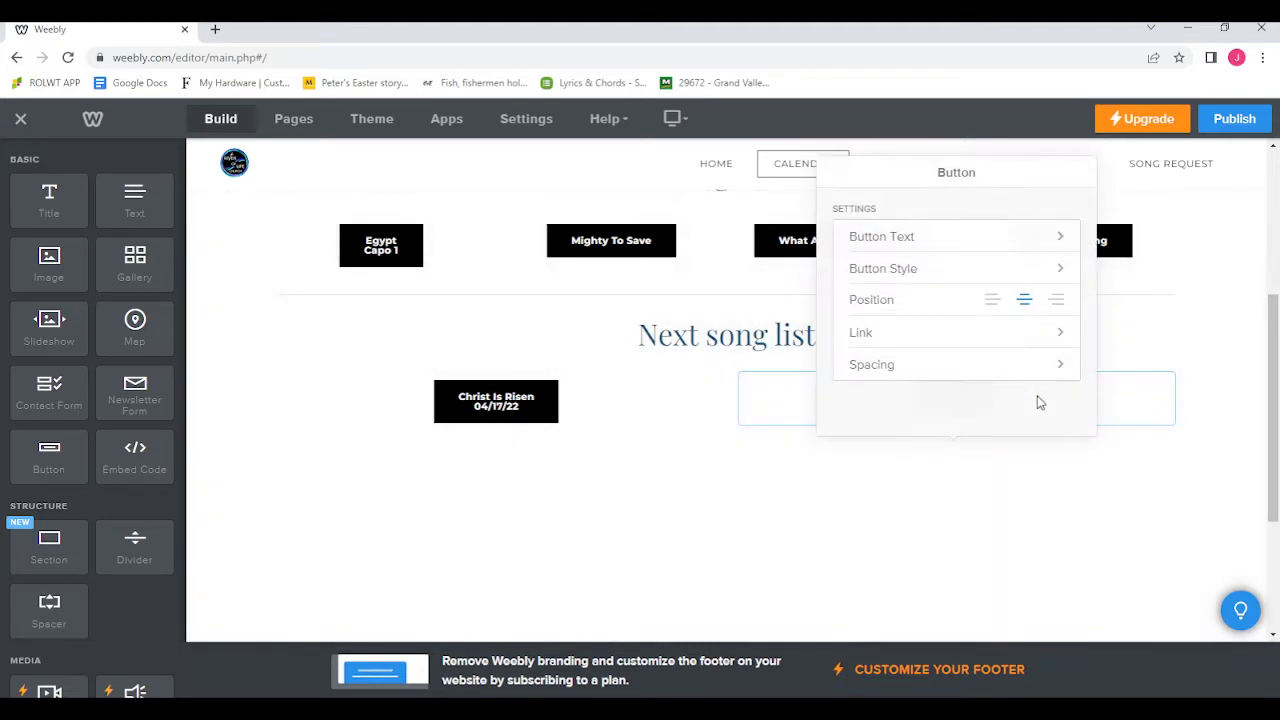
left_click(898, 334)
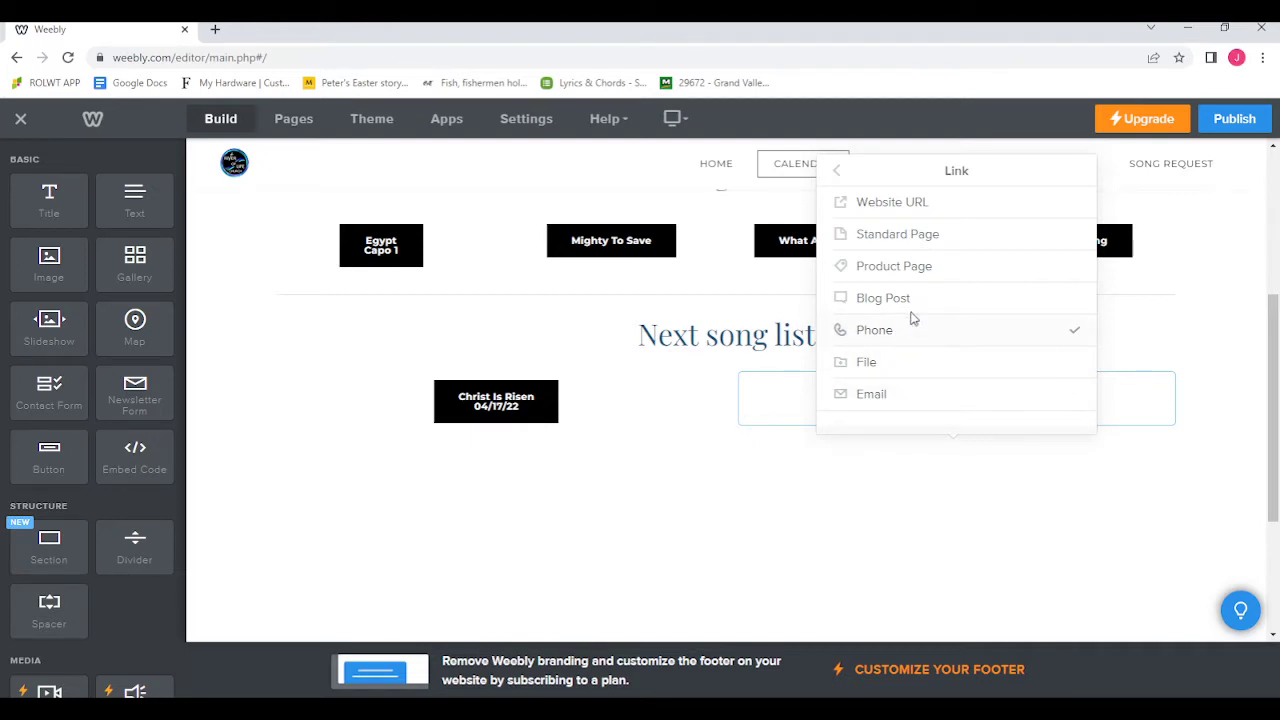
left_click(916, 240)
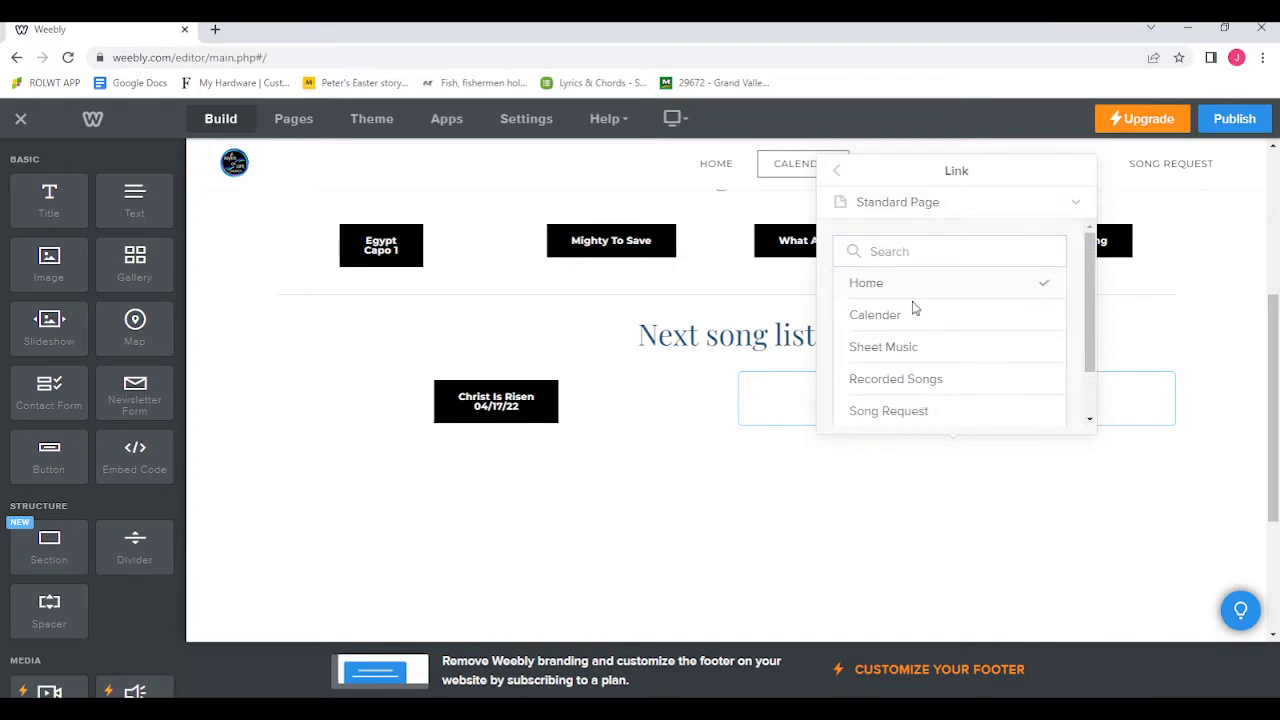
left_click(975, 216)
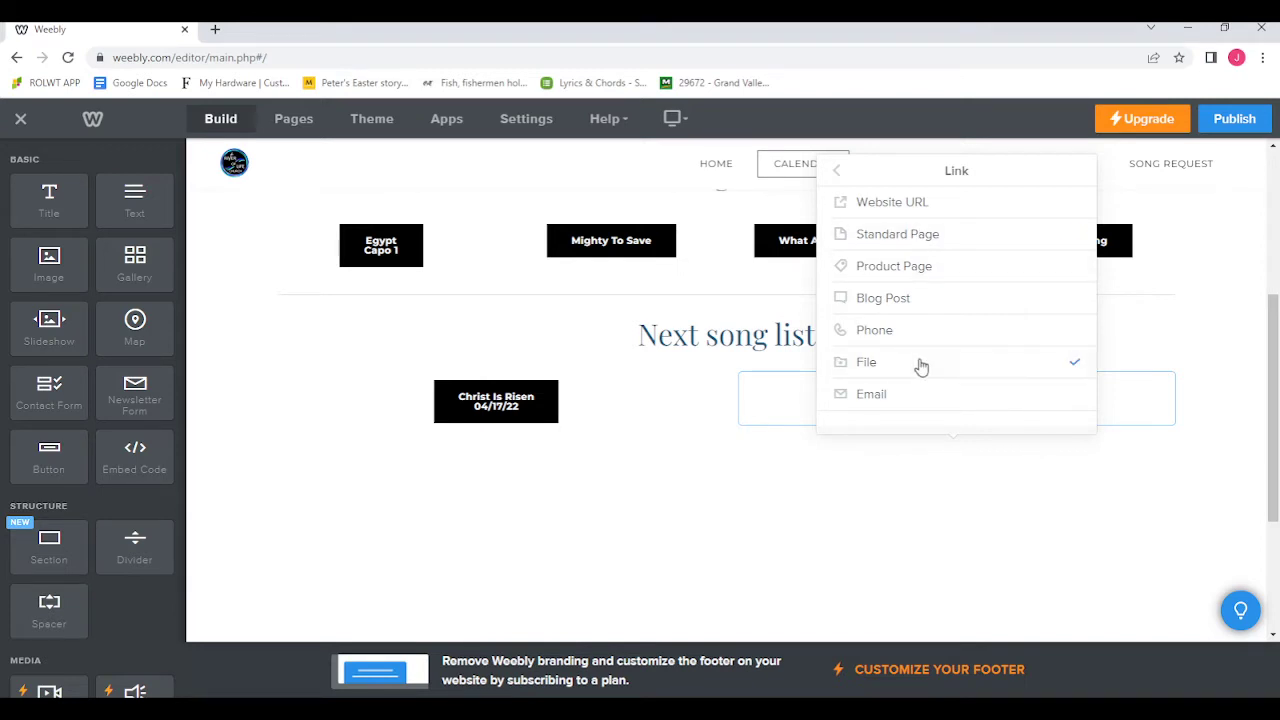
left_click(921, 367)
scroll(1030, 382, "down", 1)
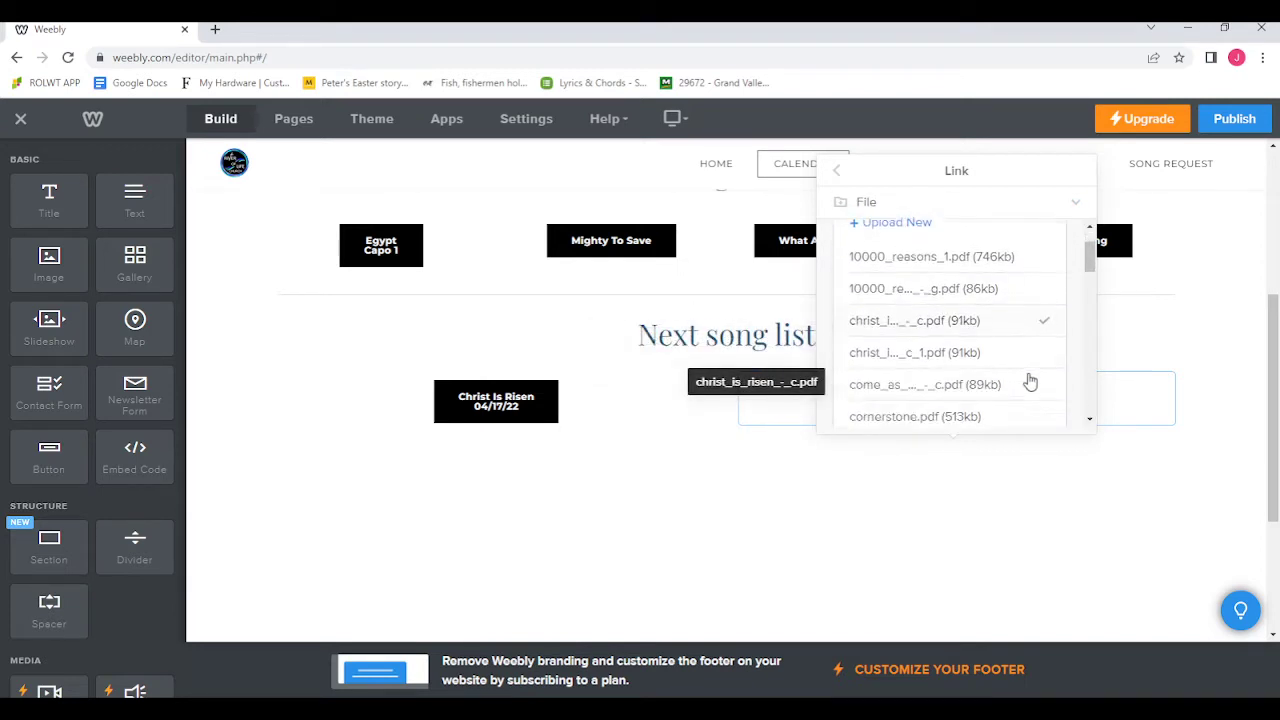
scroll(1030, 382, "down", 10)
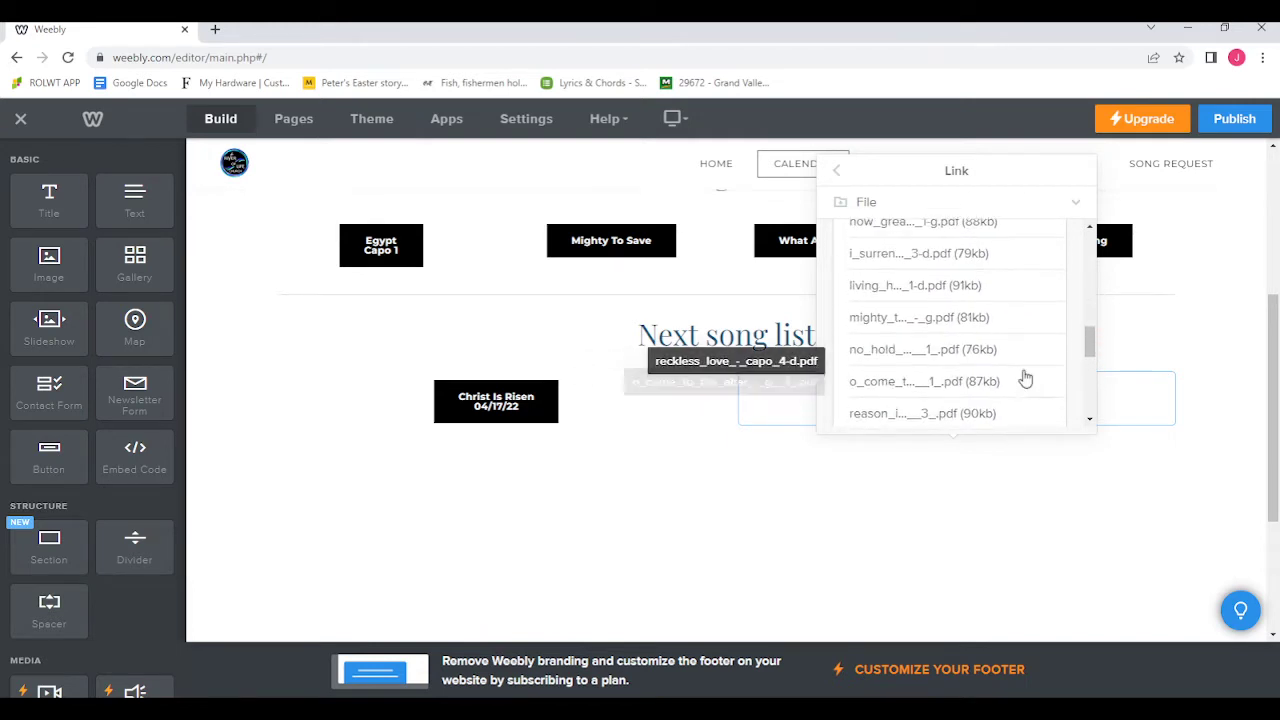
scroll(1025, 378, "up", 12)
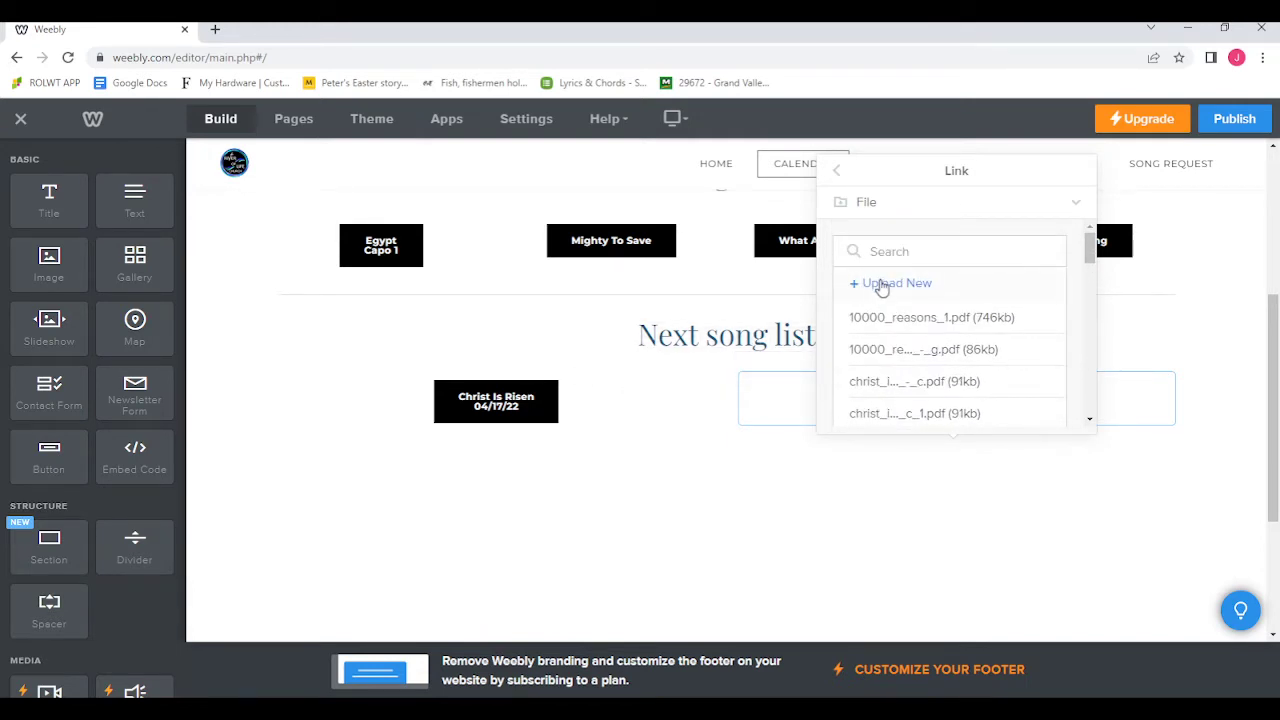
left_click(884, 289)
left_click(611, 450)
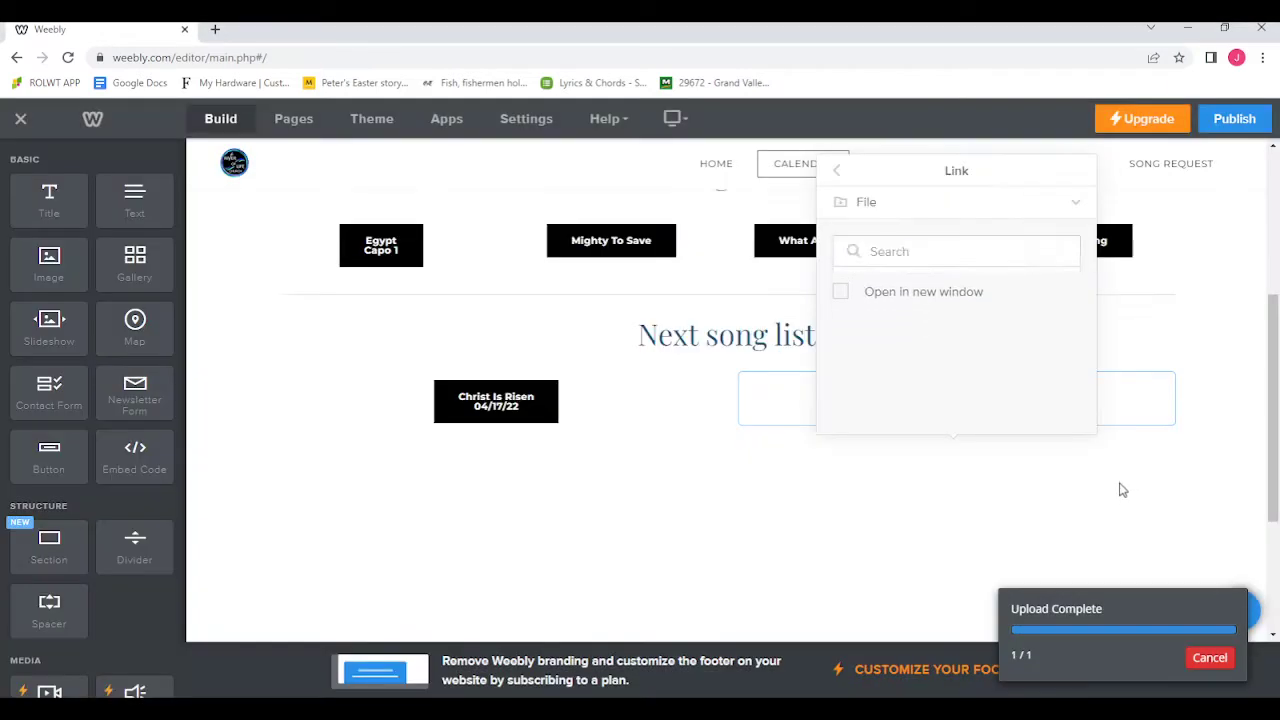
left_click(940, 492)
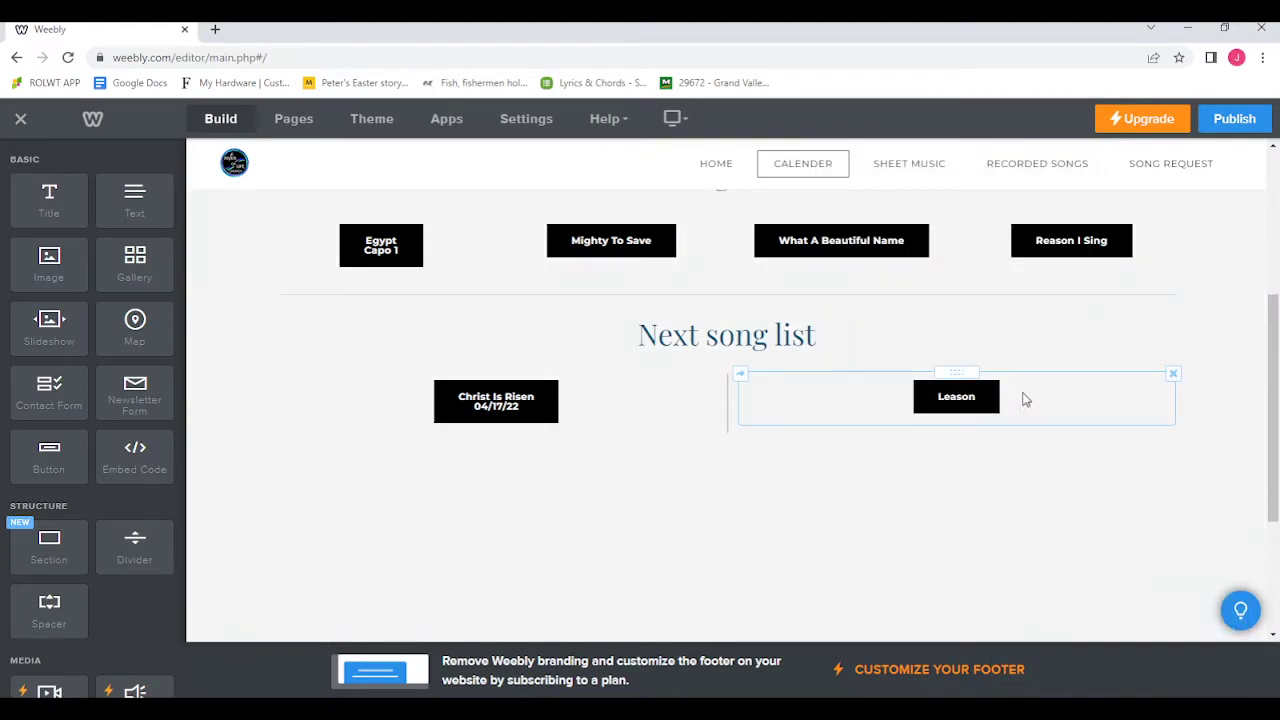
left_click(1037, 406)
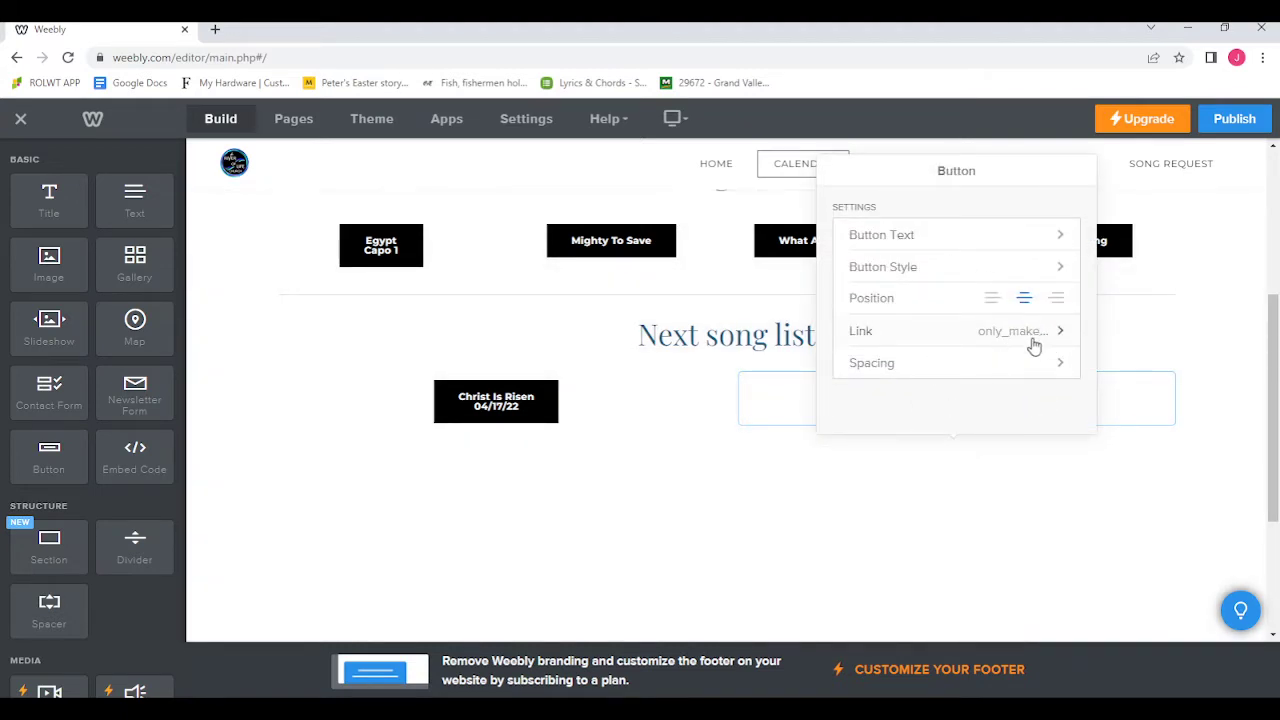
left_click(1037, 499)
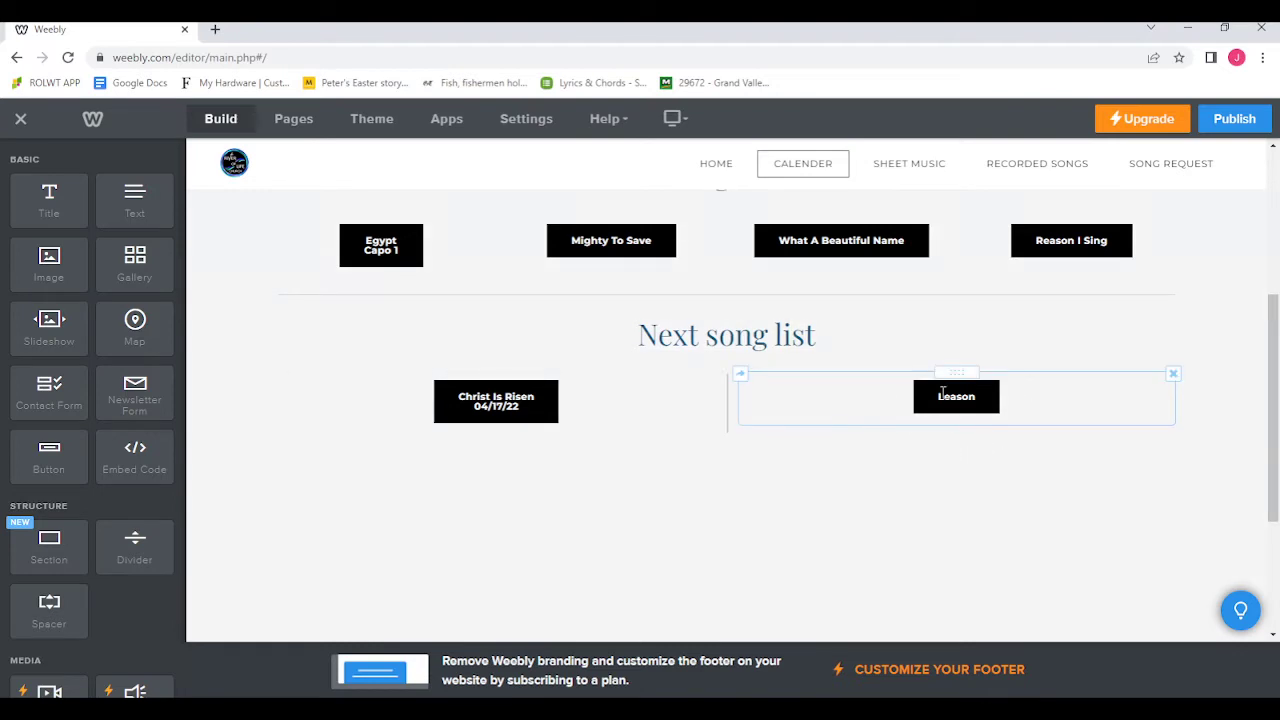
Delete the Leason button from the row under the "Next song list" title.
left_click(962, 394)
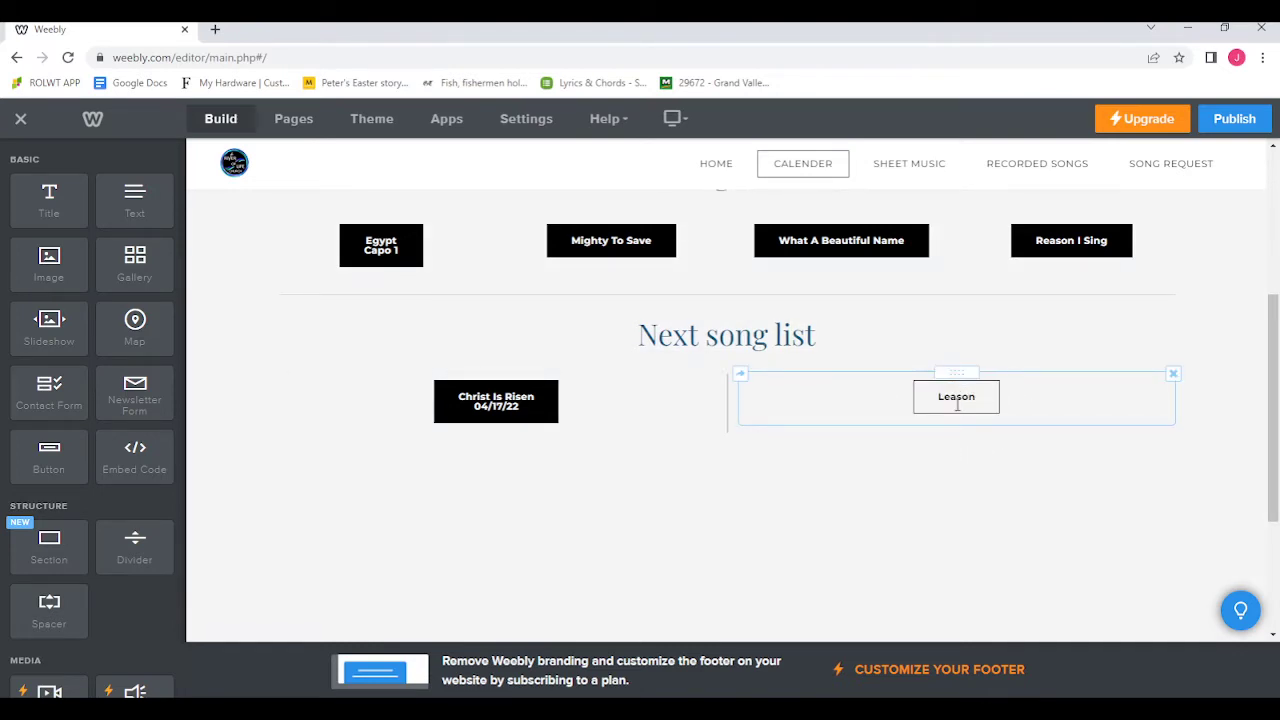
left_click(663, 420)
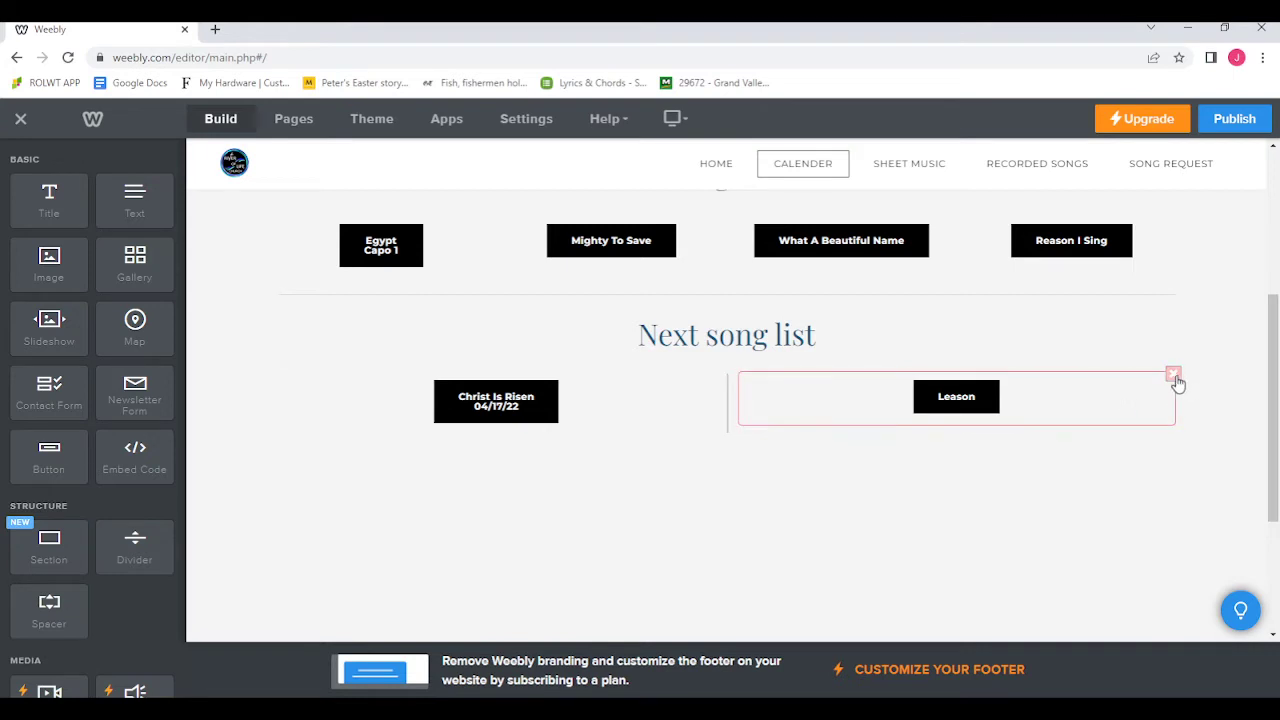
left_click(1173, 375)
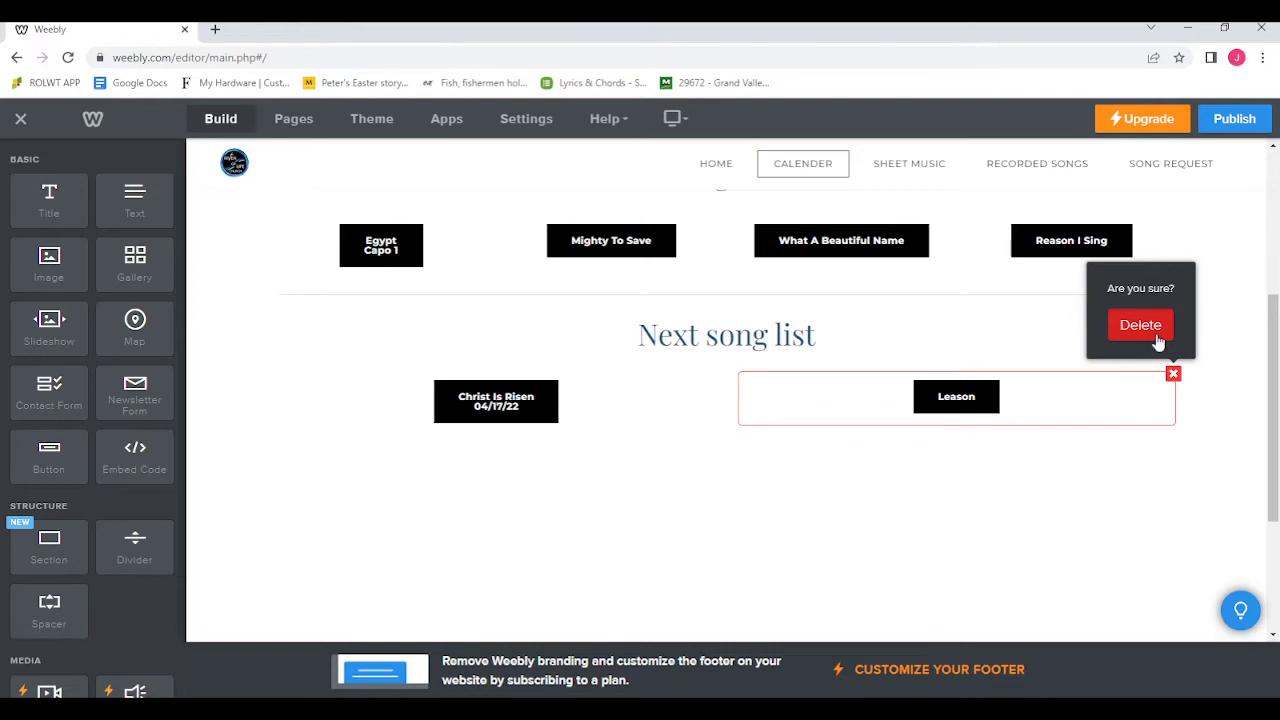
left_click(1157, 341)
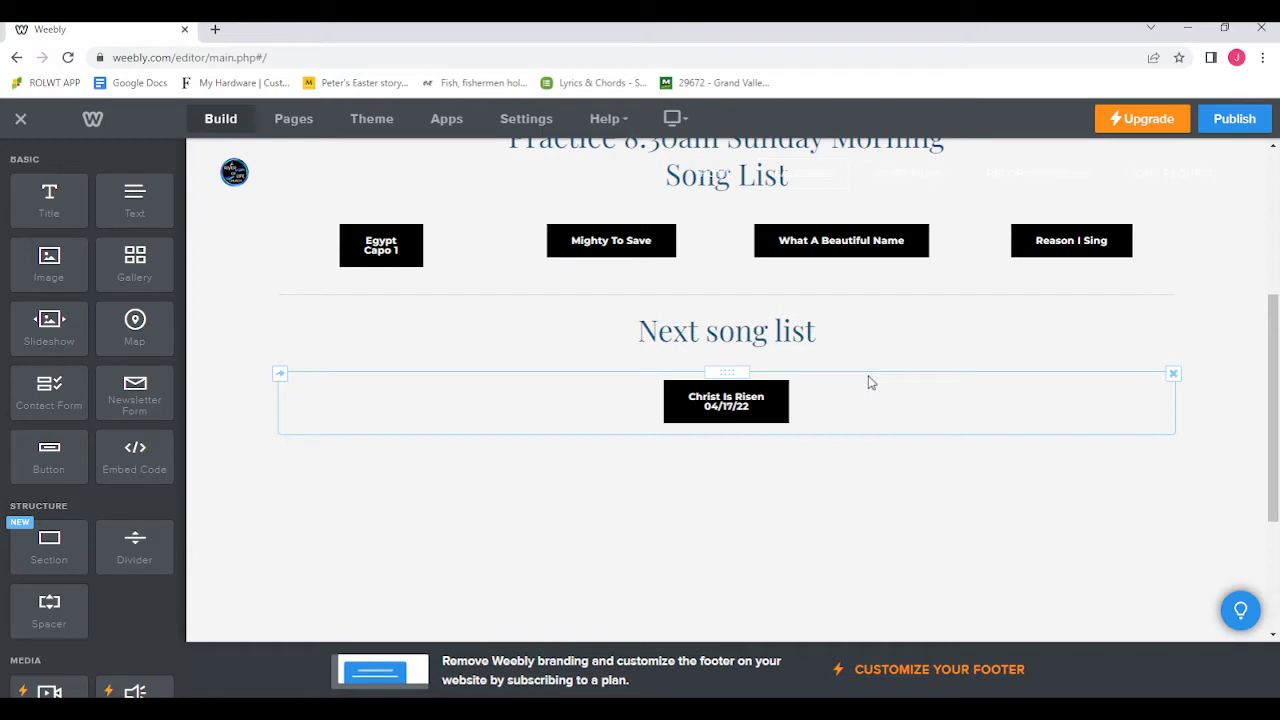
Look over the song buttons on the Sheet Music page, then return to the Calender page and view the available page elements.
scroll(855, 388, "up", 5)
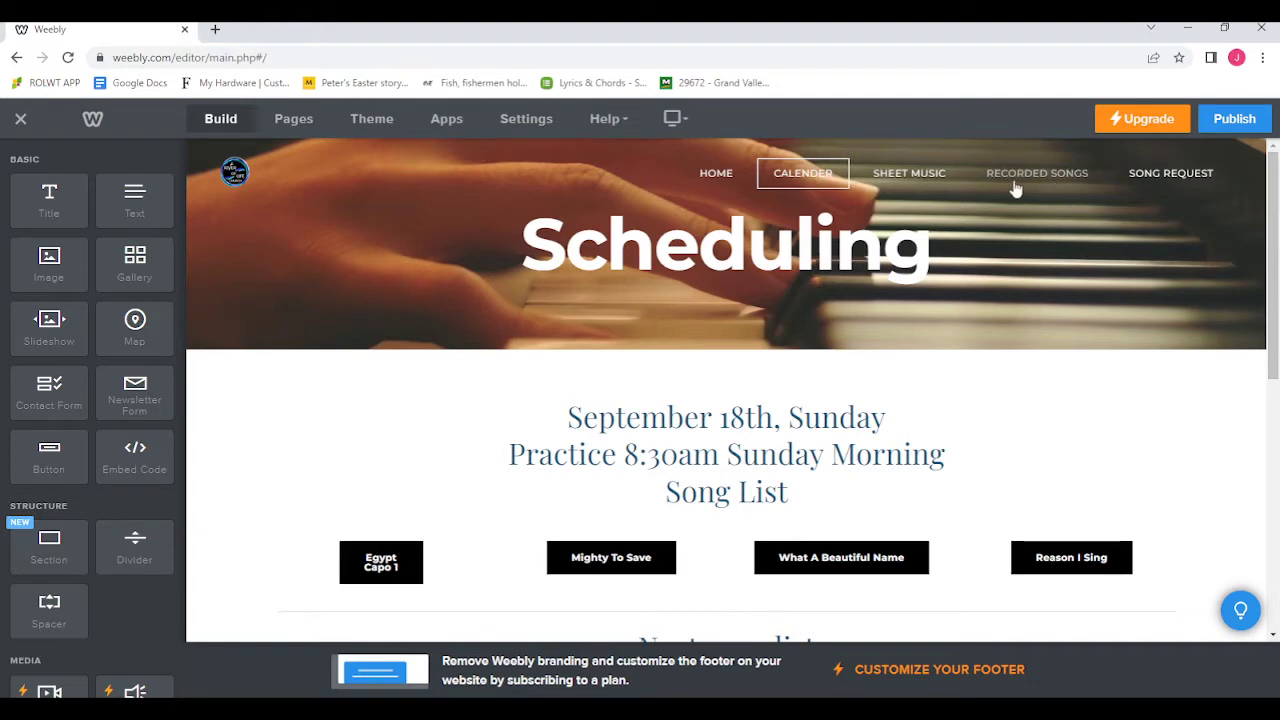
left_click(910, 175)
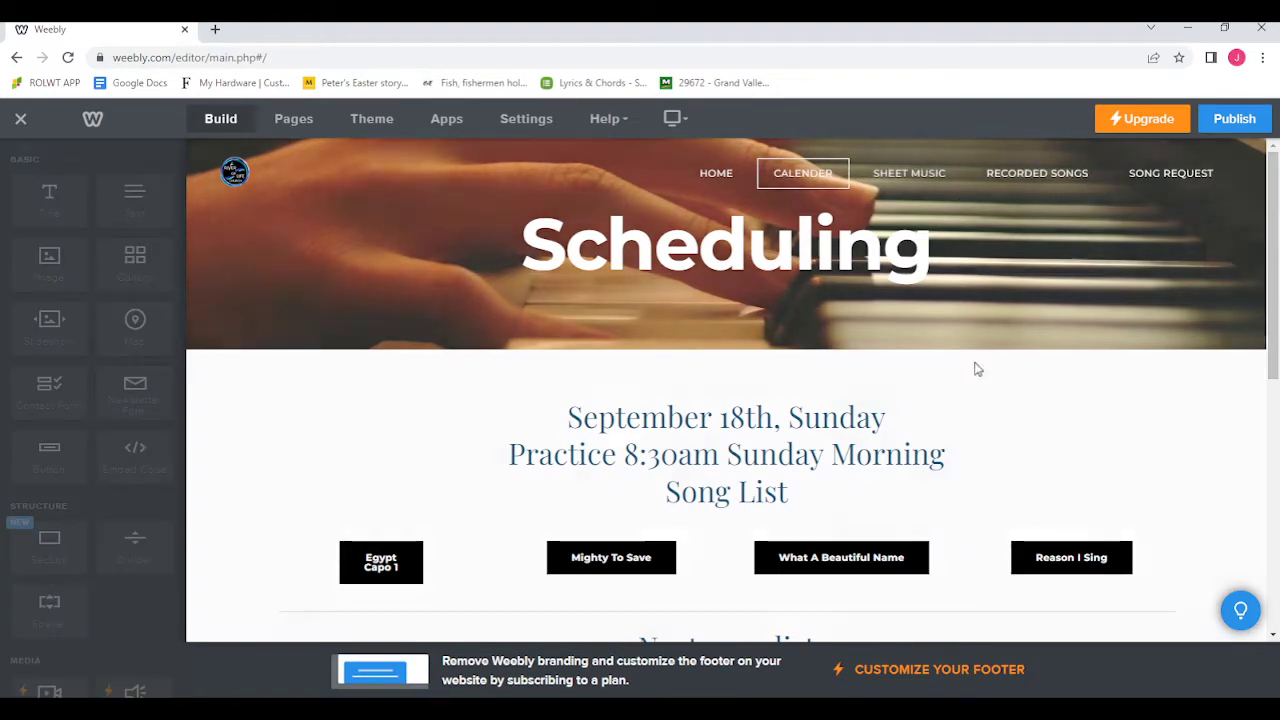
scroll(974, 367, "down", 5)
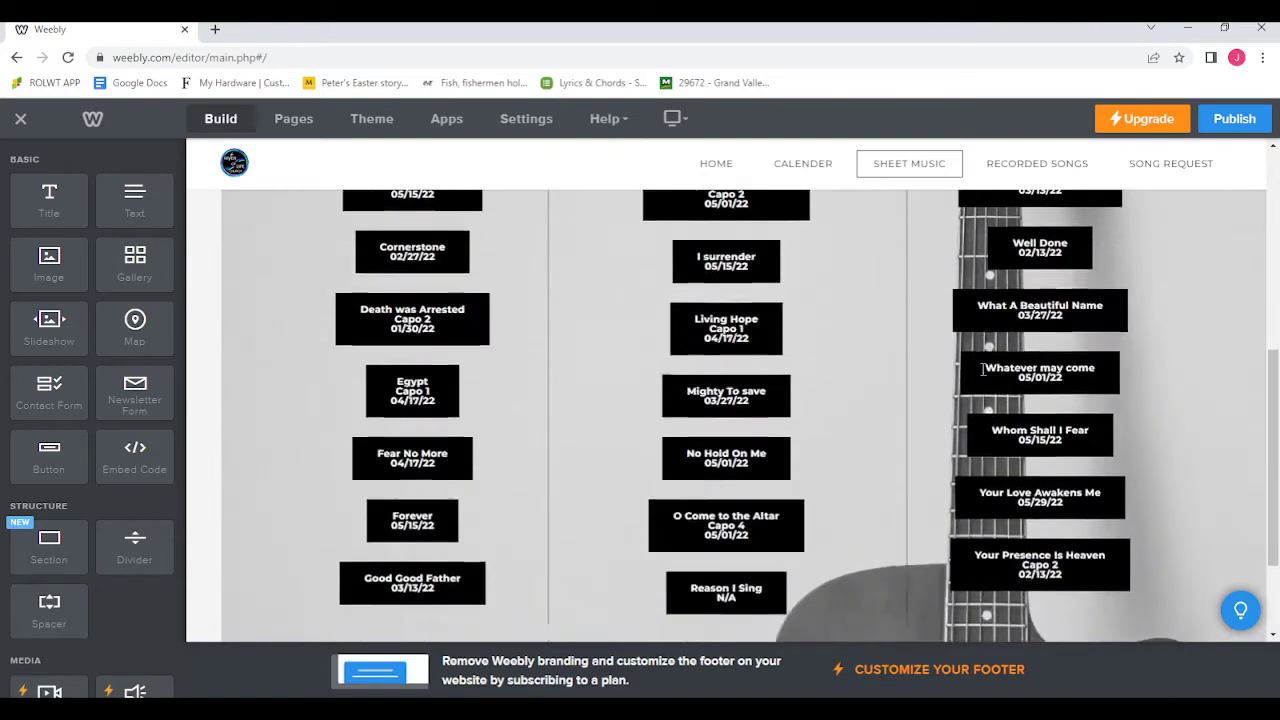
scroll(984, 368, "up", 6)
left_click(816, 173)
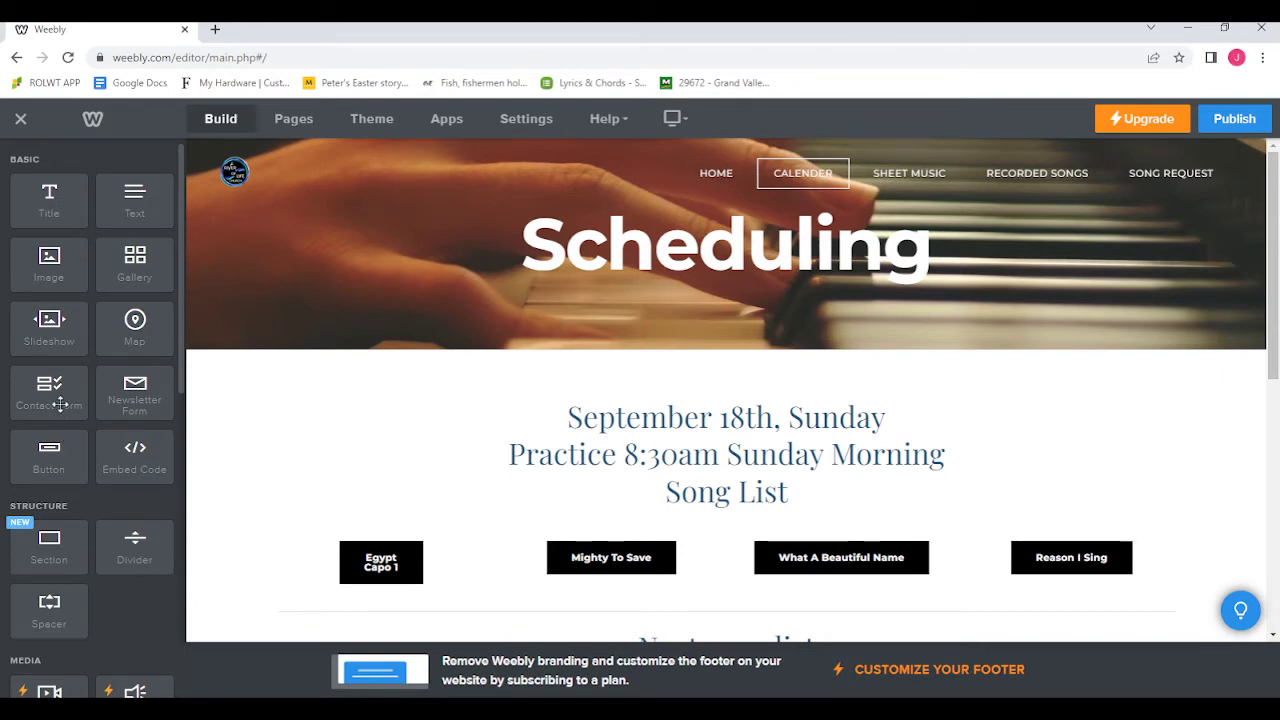
scroll(109, 410, "down", 1)
scroll(109, 410, "down", 1)
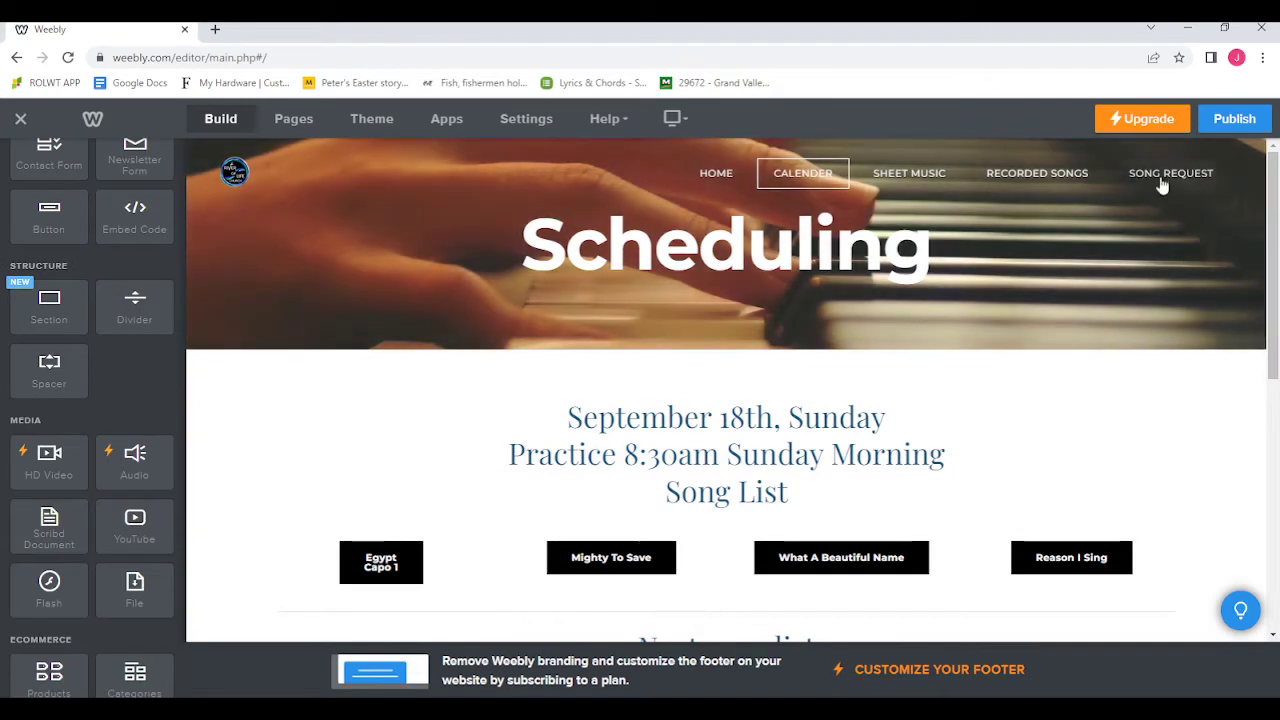
Examine the Song Request page's form with its name fields and song choices, along with the elements available for building pages.
left_click(1162, 180)
scroll(660, 417, "down", 2)
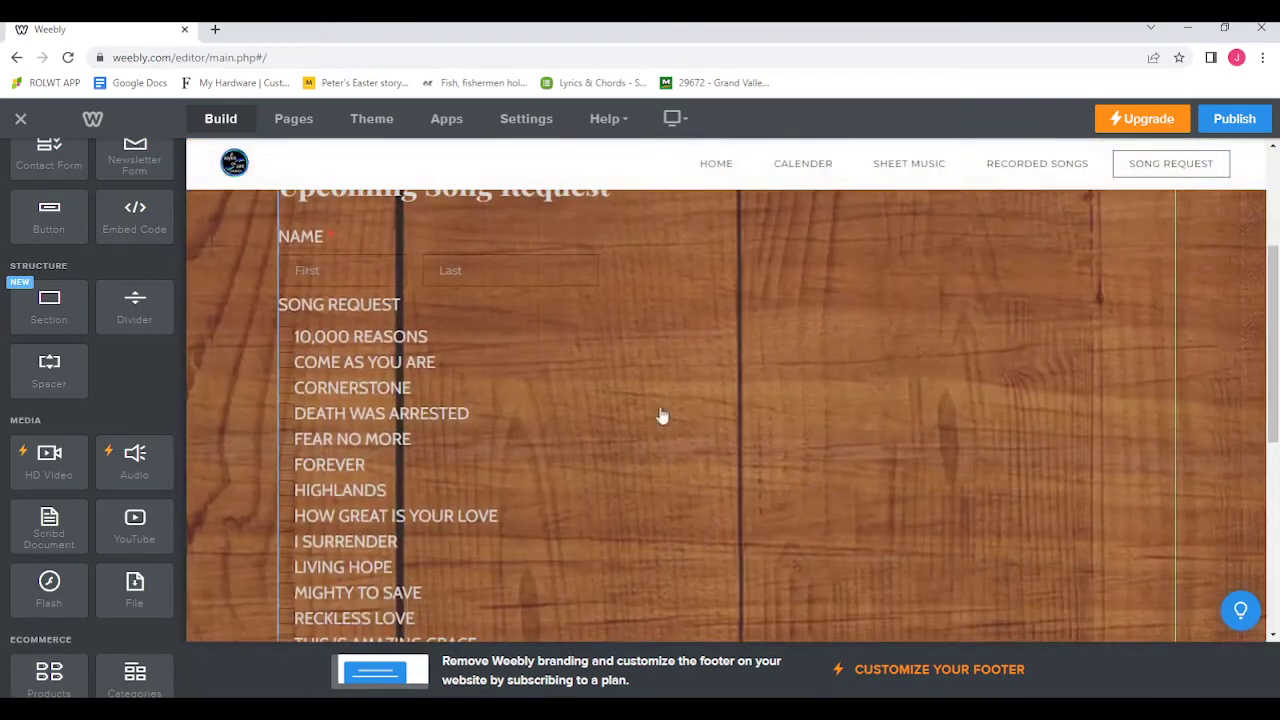
scroll(463, 328, "down", 1)
scroll(500, 320, "up", 3)
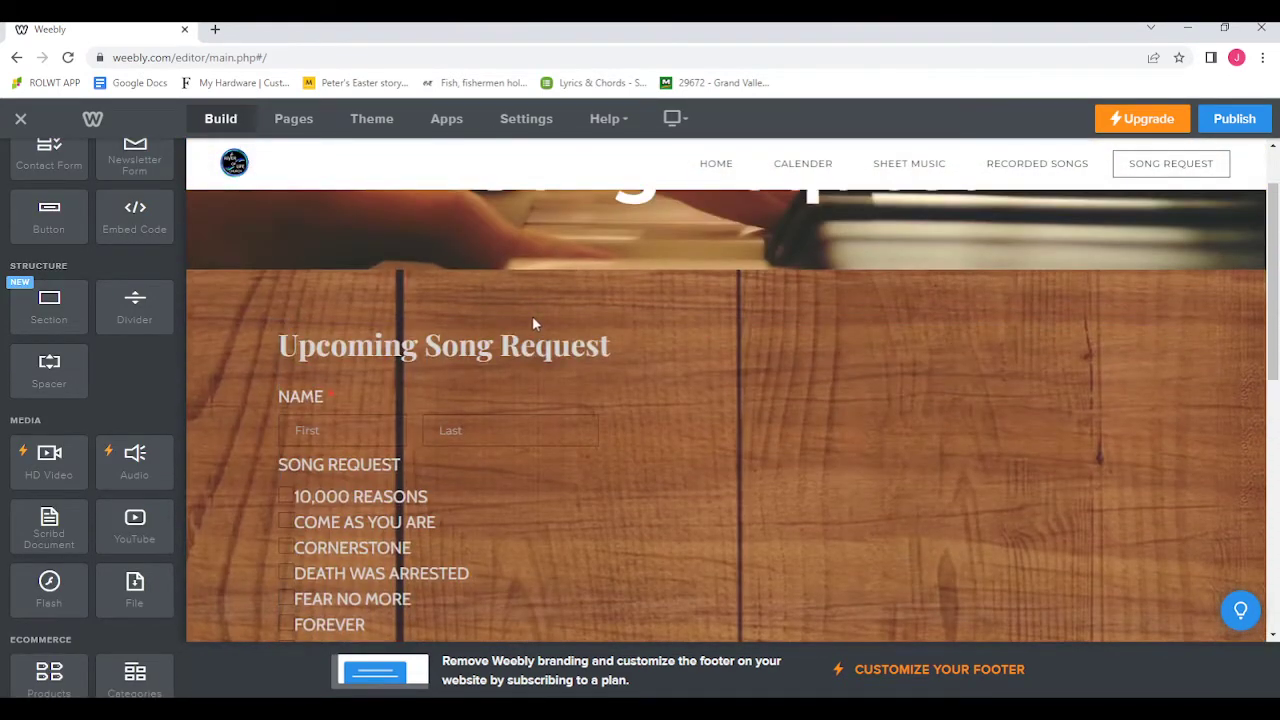
scroll(535, 340, "down", 2)
scroll(588, 430, "up", 2)
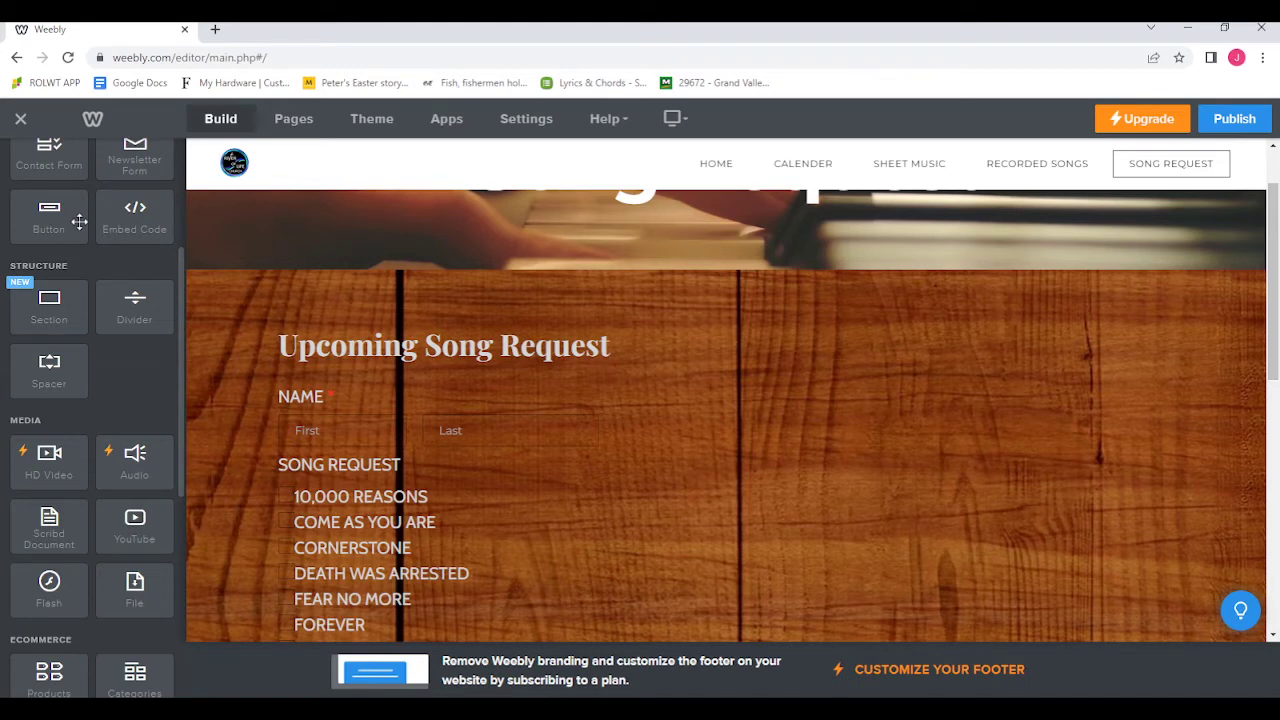
scroll(90, 297, "down", 3)
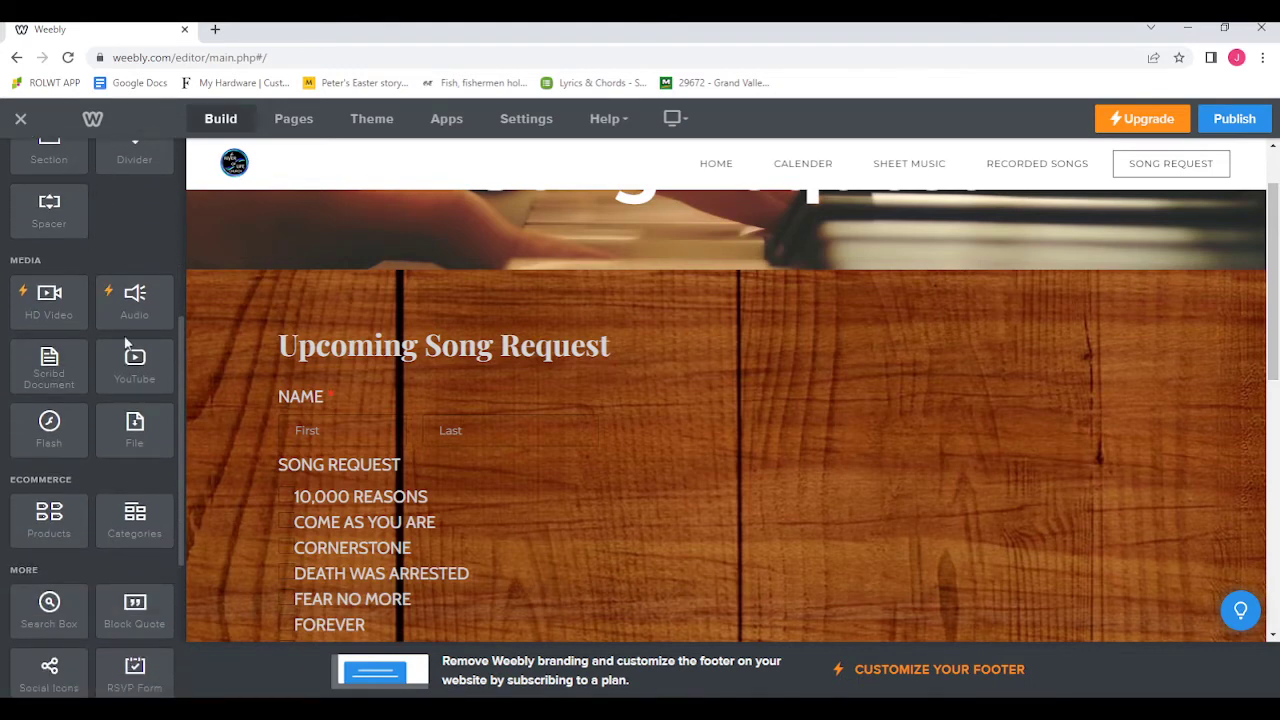
scroll(320, 249, "up", 2)
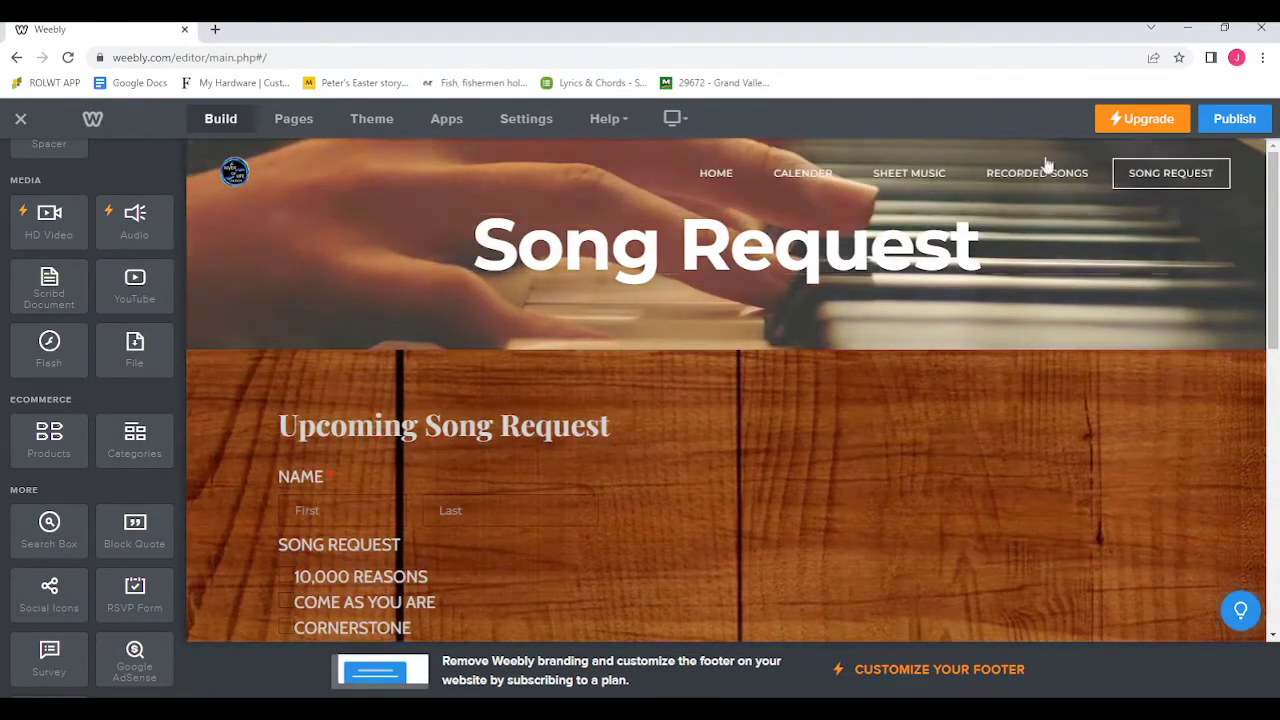
Examine the embedded videos on the Recorded Songs page and the media, e-commerce and app elements that can be added.
left_click(1047, 177)
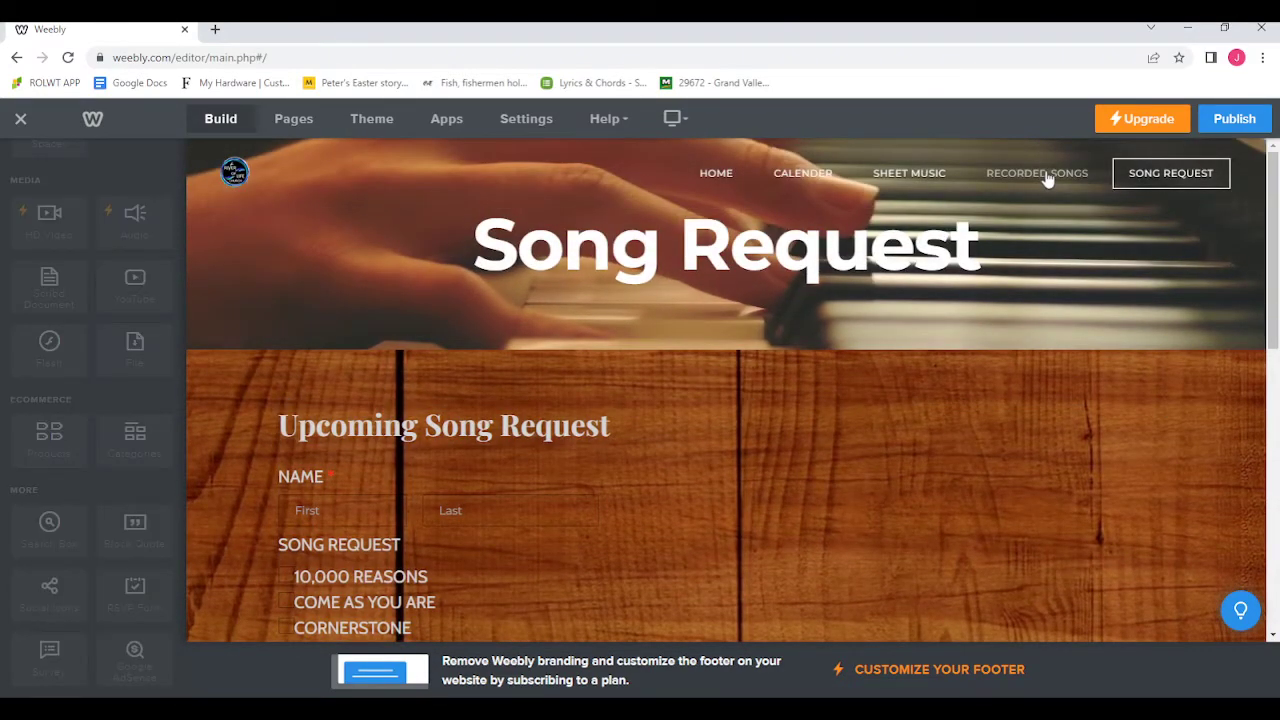
scroll(1014, 437, "down", 5)
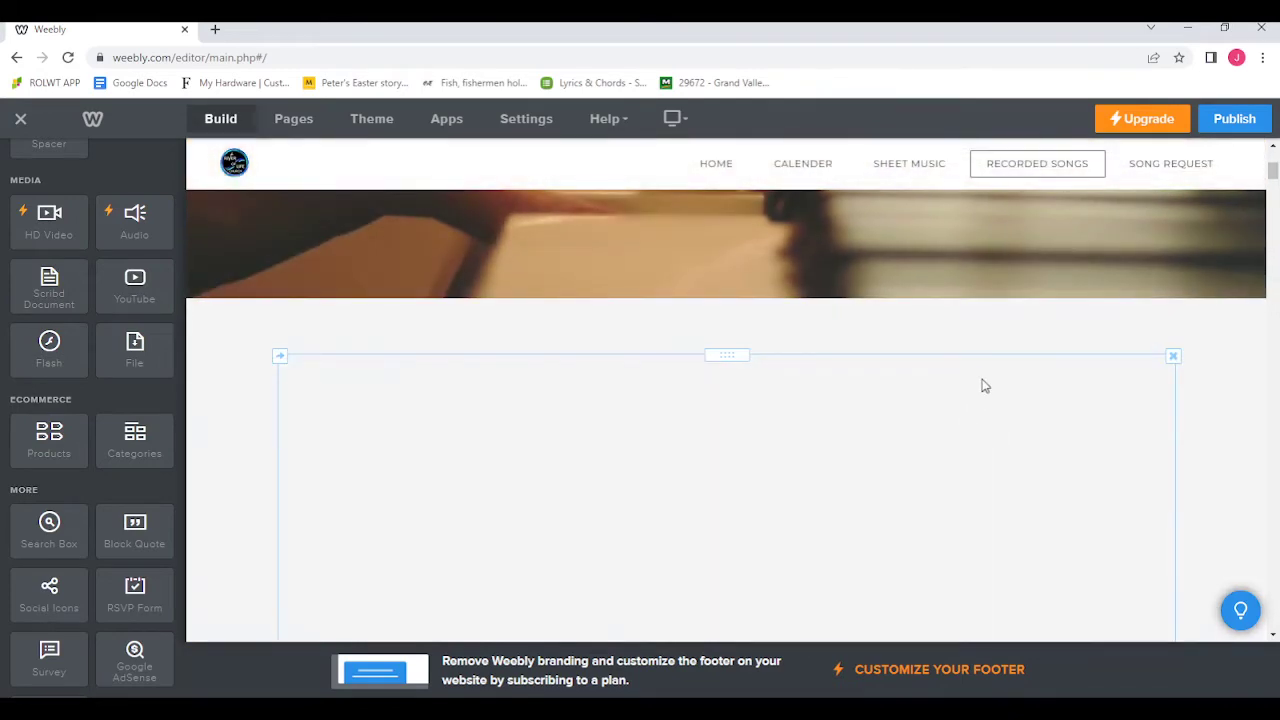
scroll(50, 456, "down", 3)
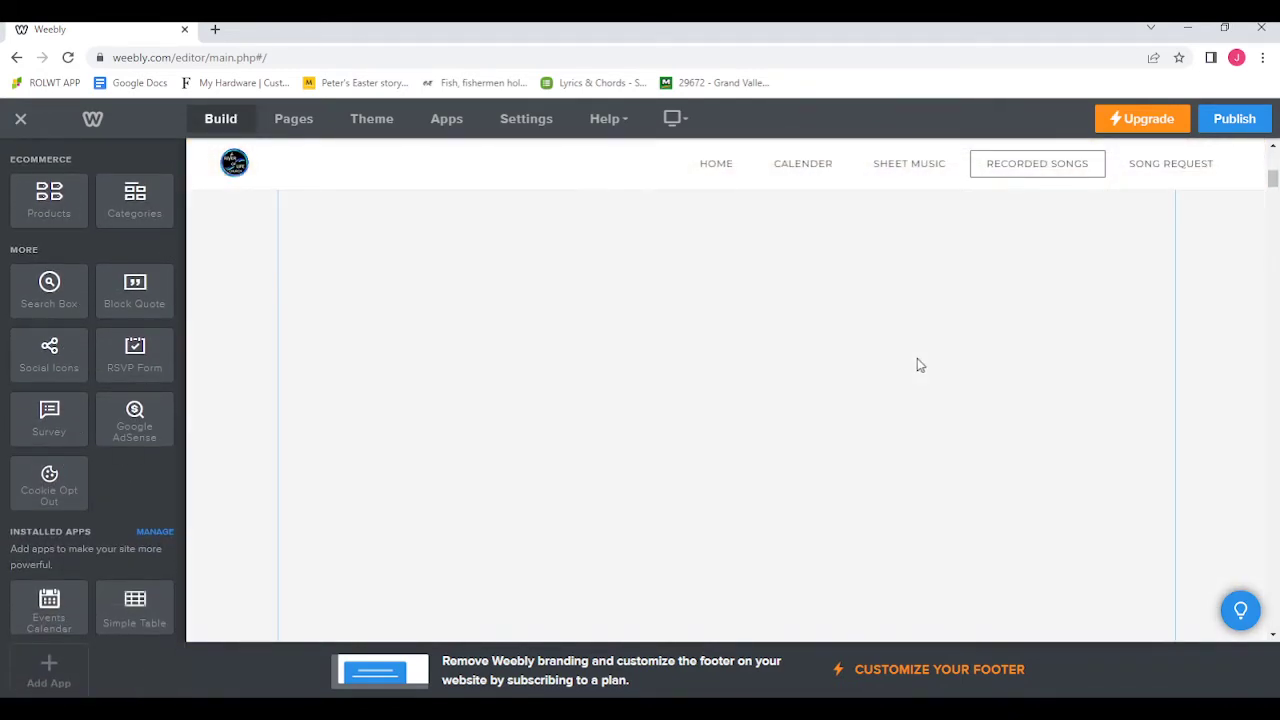
scroll(917, 364, "up", 3)
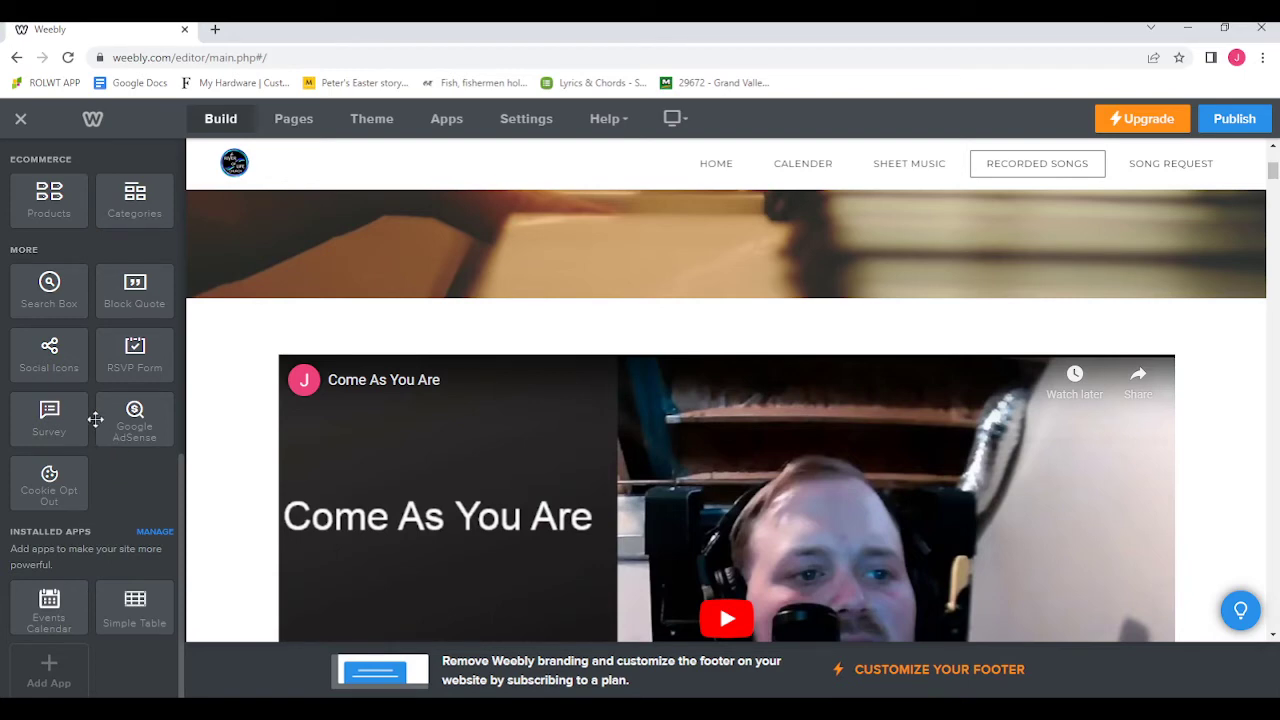
scroll(125, 285, "up", 3)
scroll(86, 383, "down", 3)
scroll(102, 381, "up", 3)
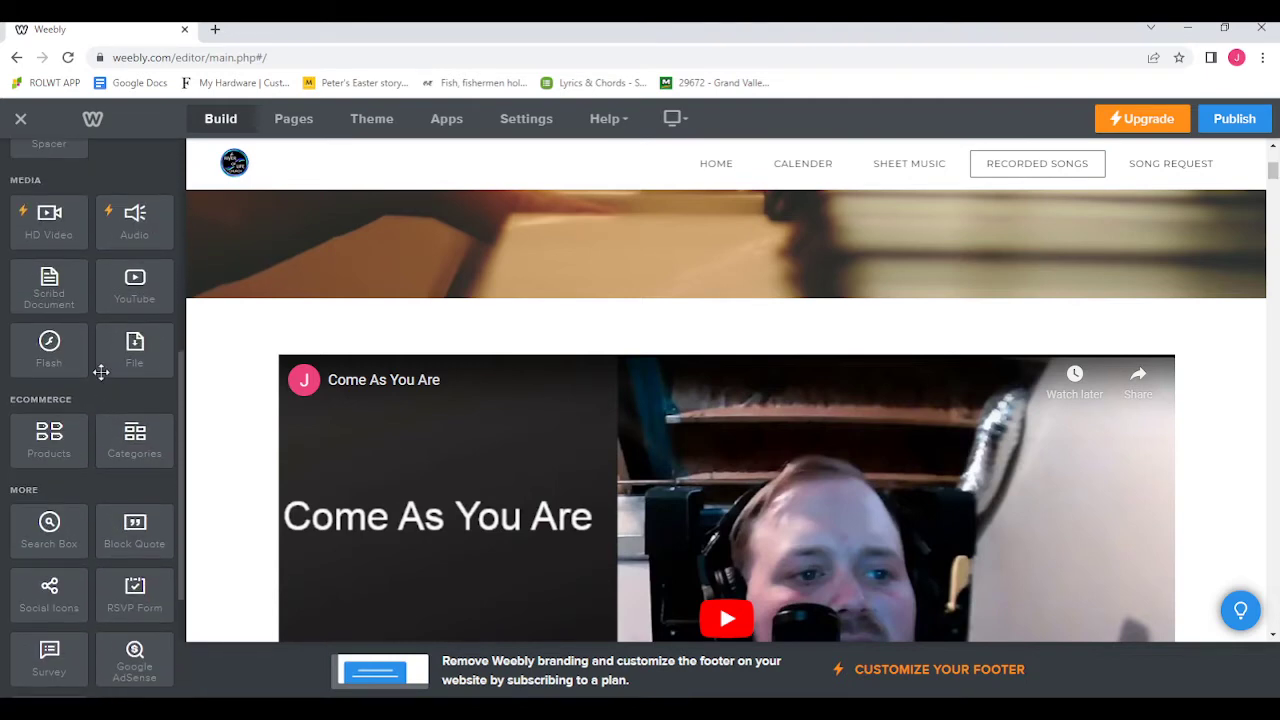
Add a YouTube element above the Come As You Are video on the Recorded Songs page.
scroll(103, 371, "up", 1)
left_click_drag(112, 371, 790, 342)
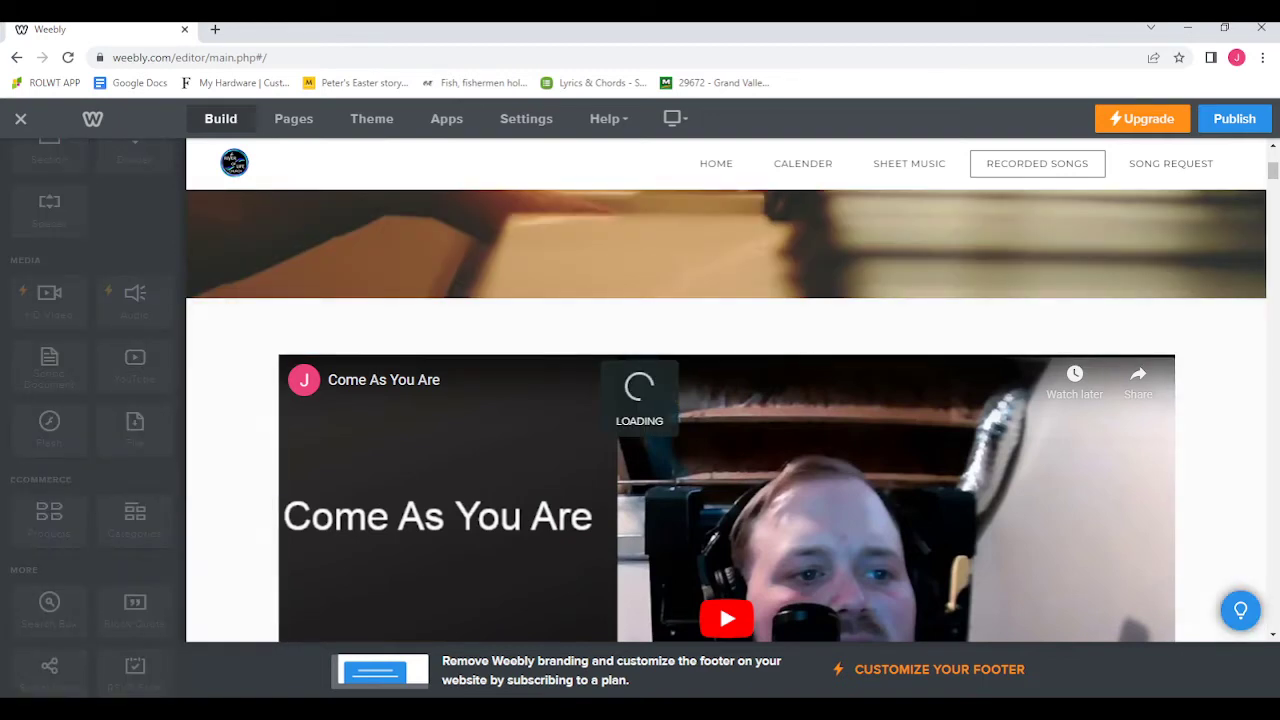
scroll(783, 398, "down", 4)
scroll(790, 400, "up", 3)
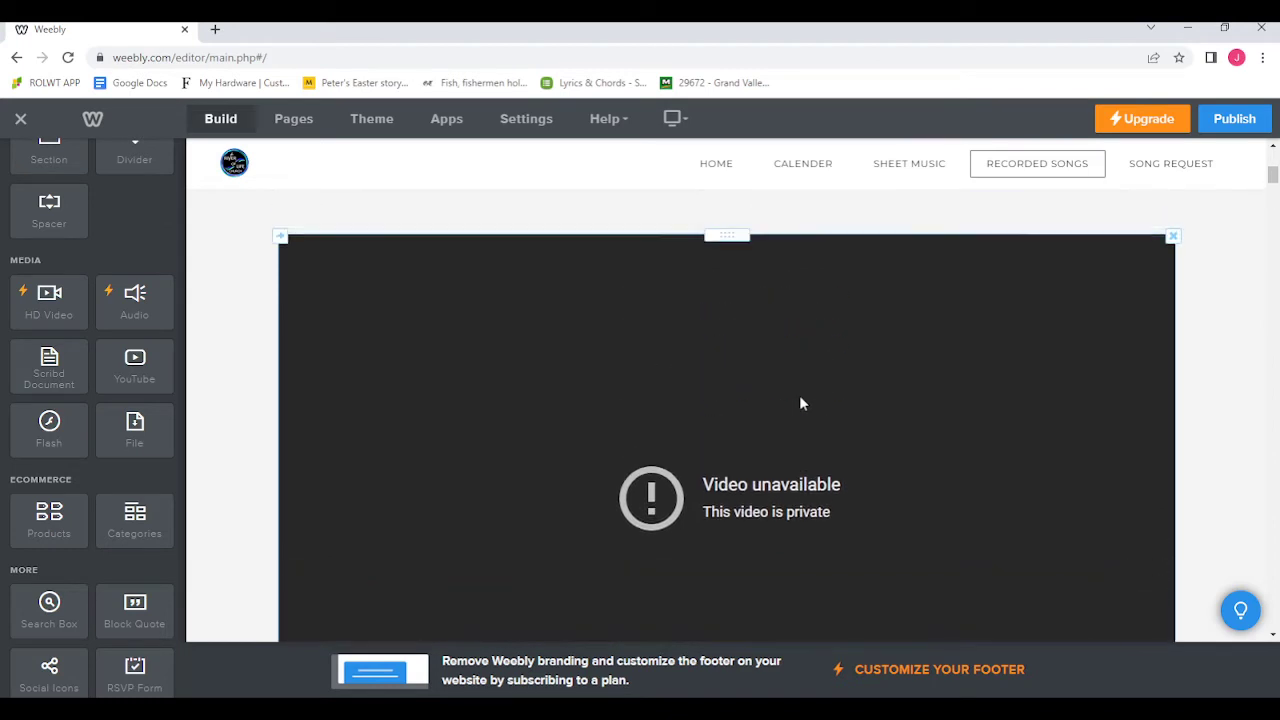
scroll(784, 402, "down", 2)
scroll(808, 386, "down", 3)
scroll(808, 386, "up", 2)
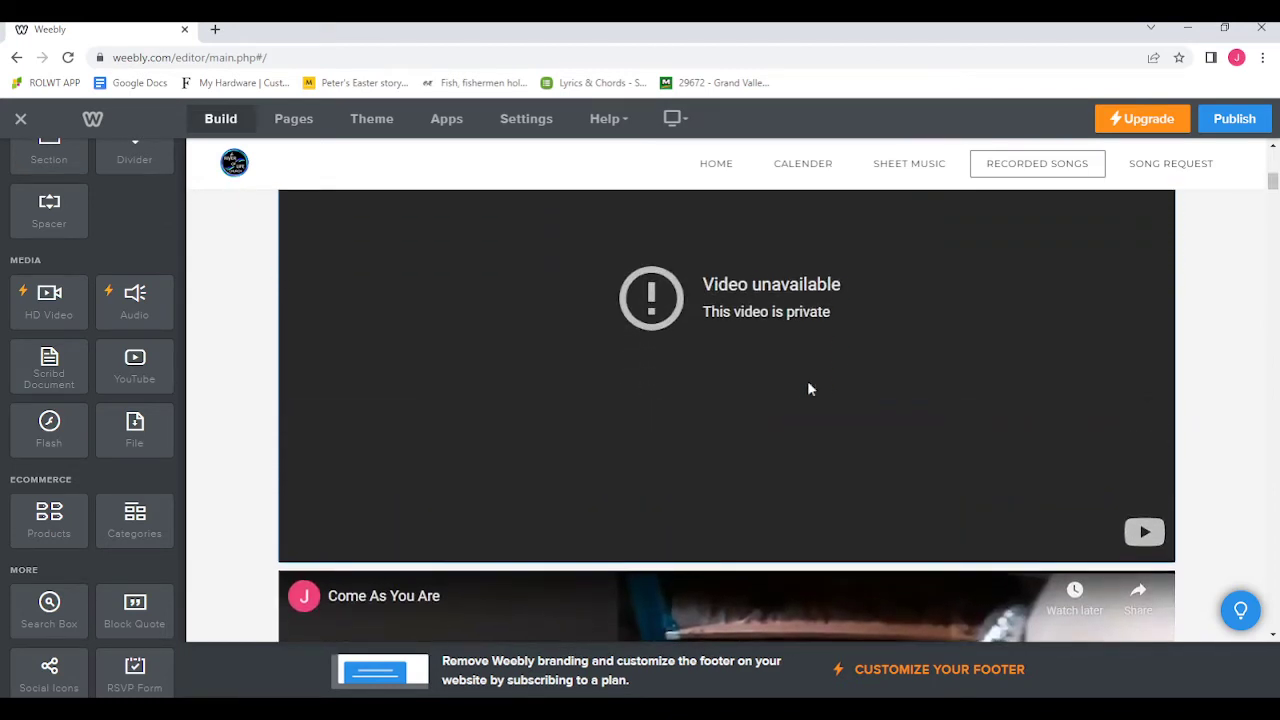
scroll(771, 409, "up", 3)
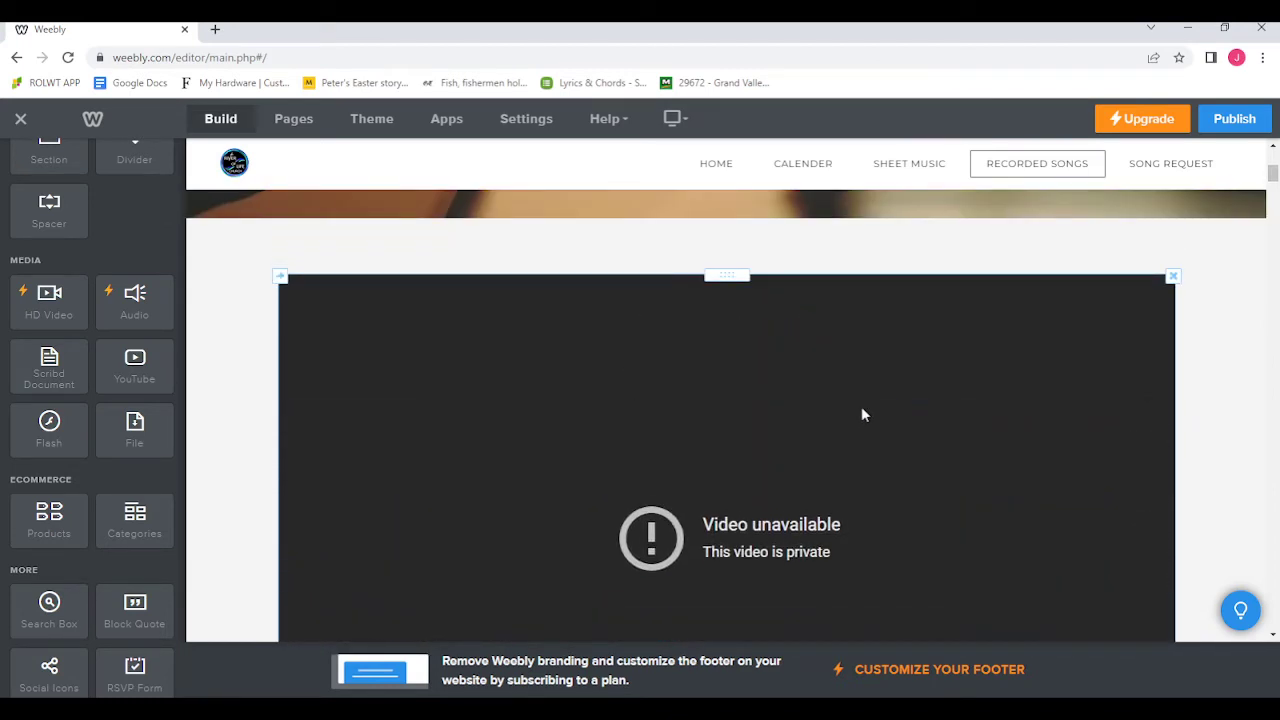
Set the new YouTube element's video URL to the copied link for Your Presence Is Heaven.
left_click(705, 393)
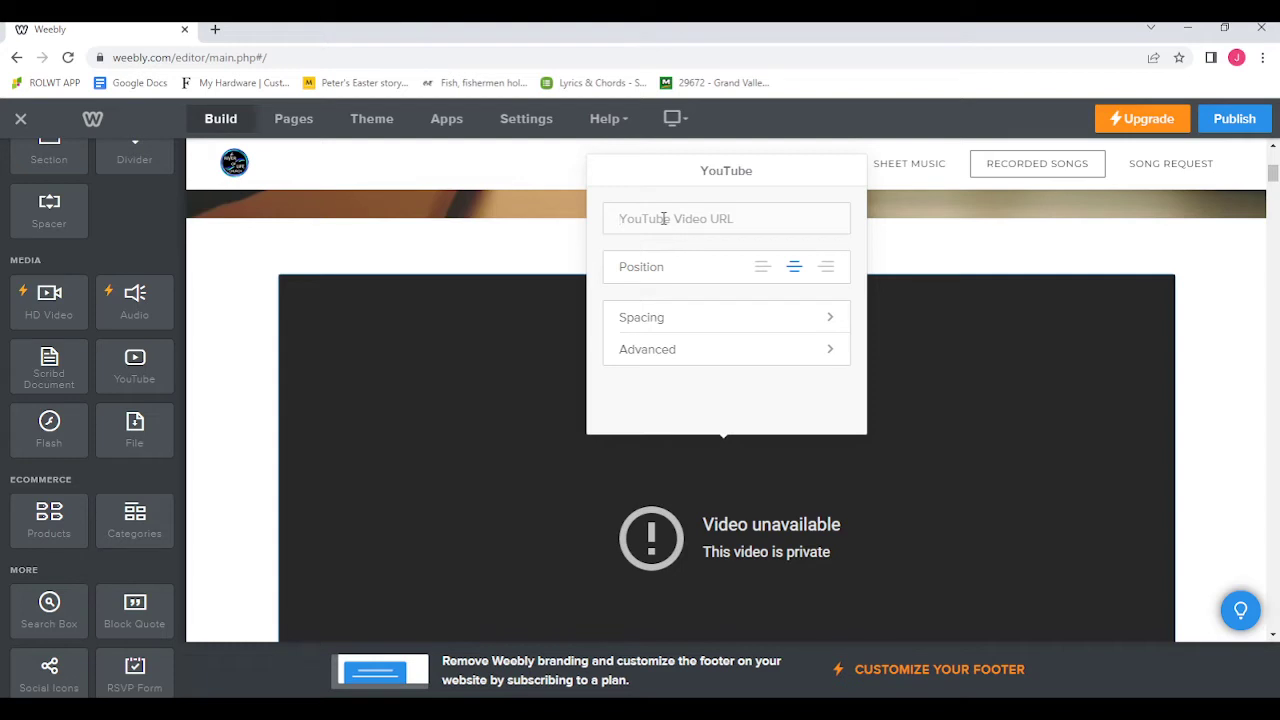
key("ctrl+v")
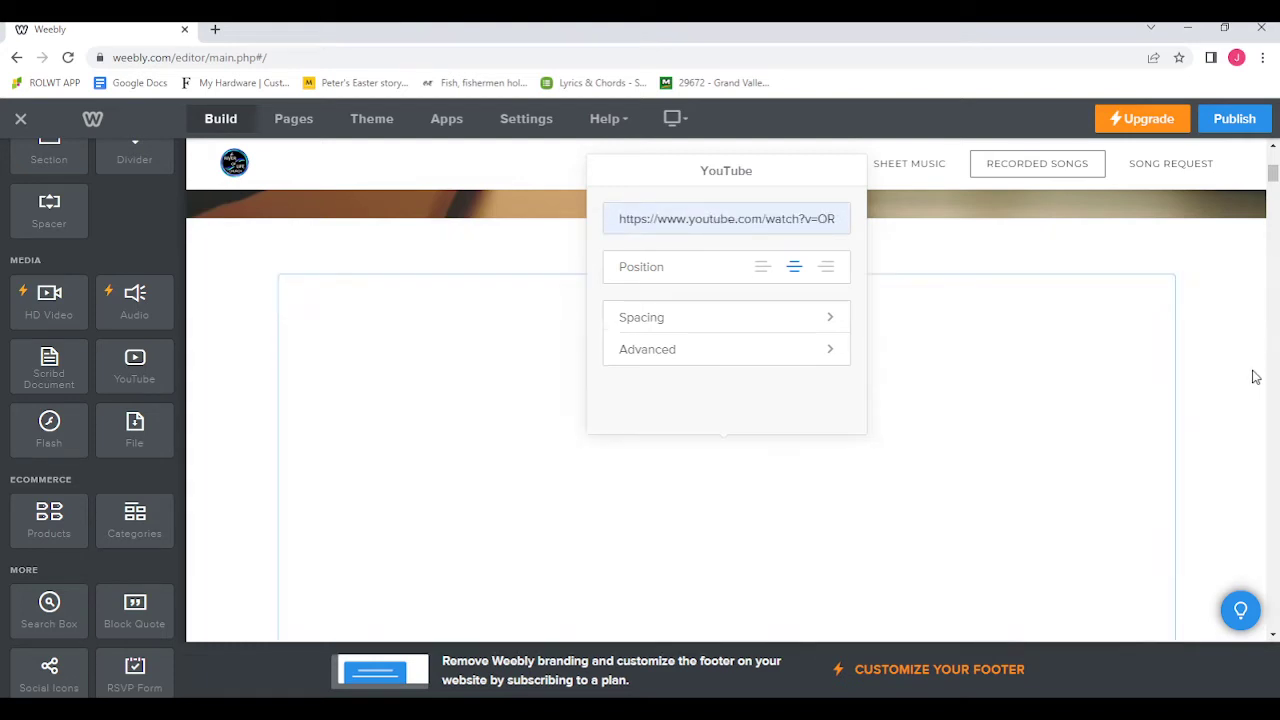
left_click(1256, 377)
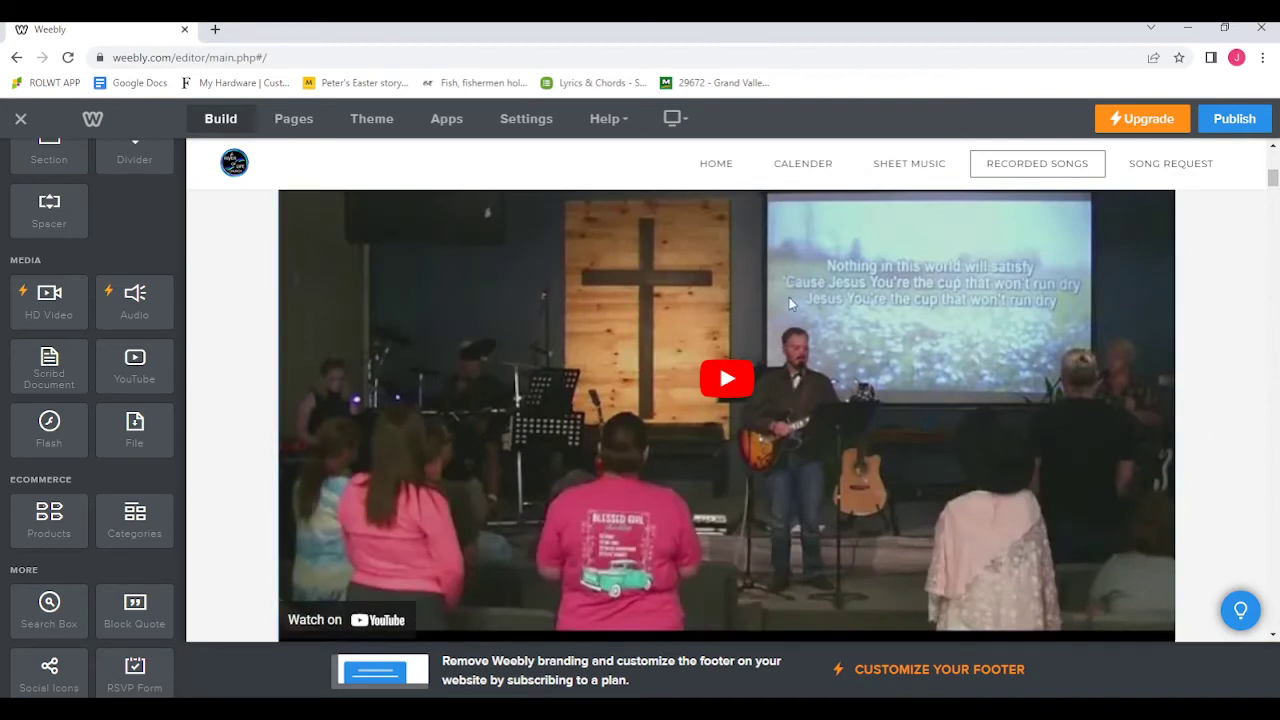
Examine the Your Presence Is Heaven video and compare it with the videos below it on the page.
scroll(800, 320, "up", 2)
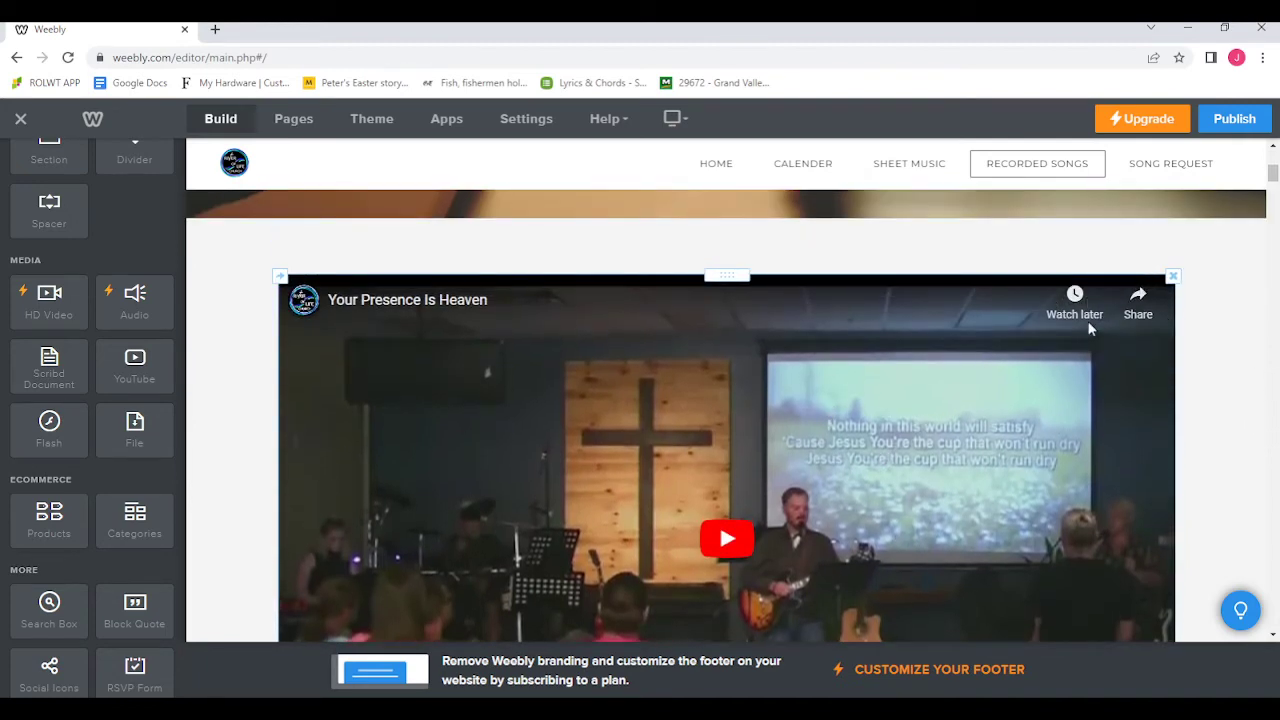
scroll(916, 365, "down", 2)
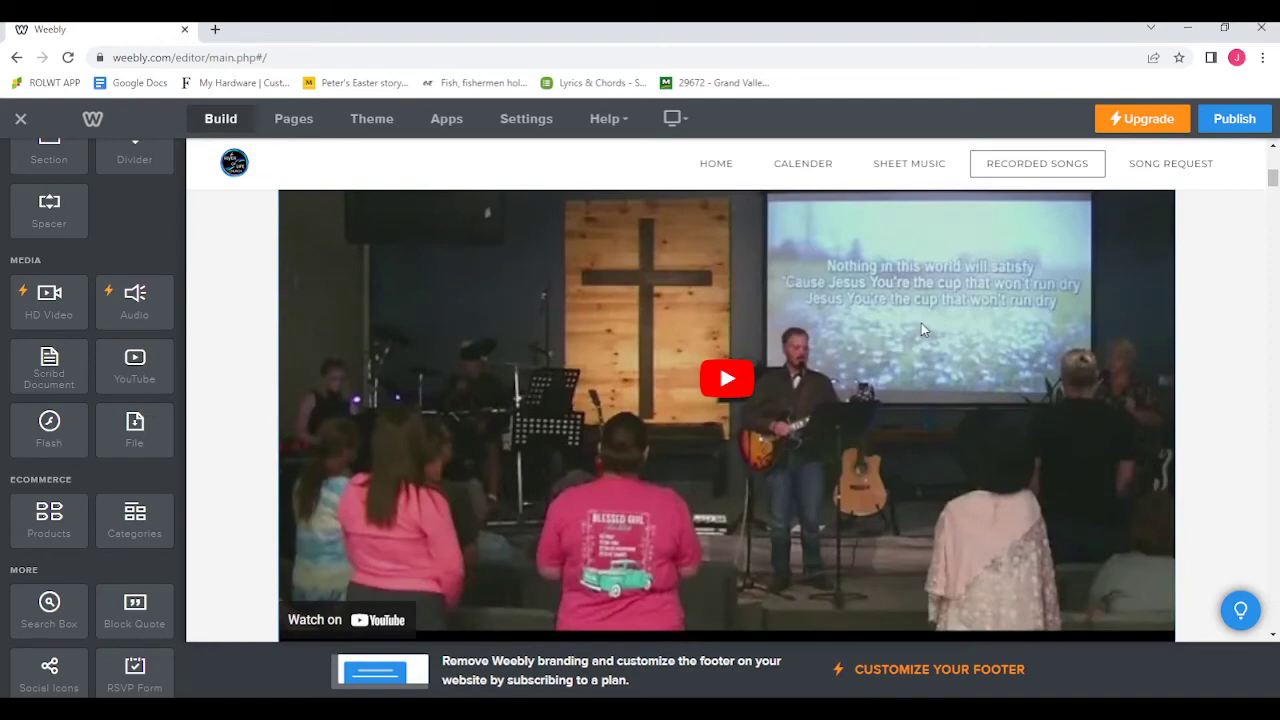
scroll(921, 323, "down", 4)
scroll(921, 323, "up", 5)
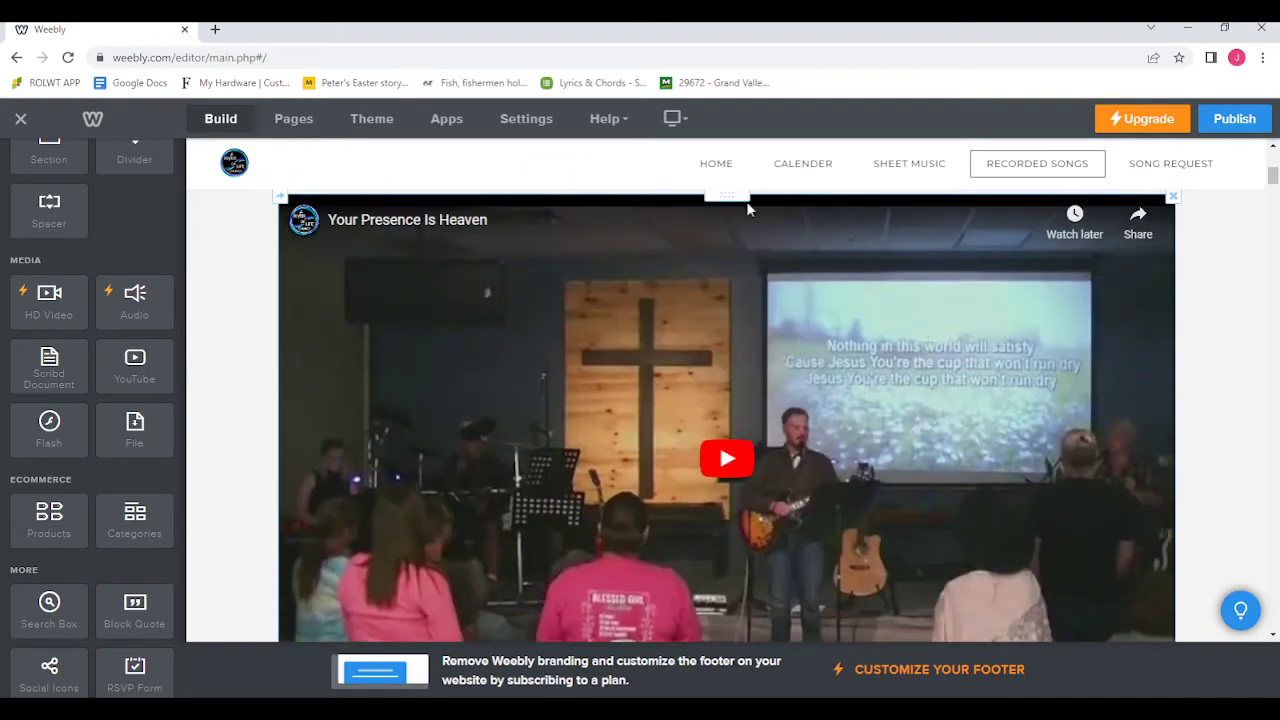
scroll(772, 262, "down", 15)
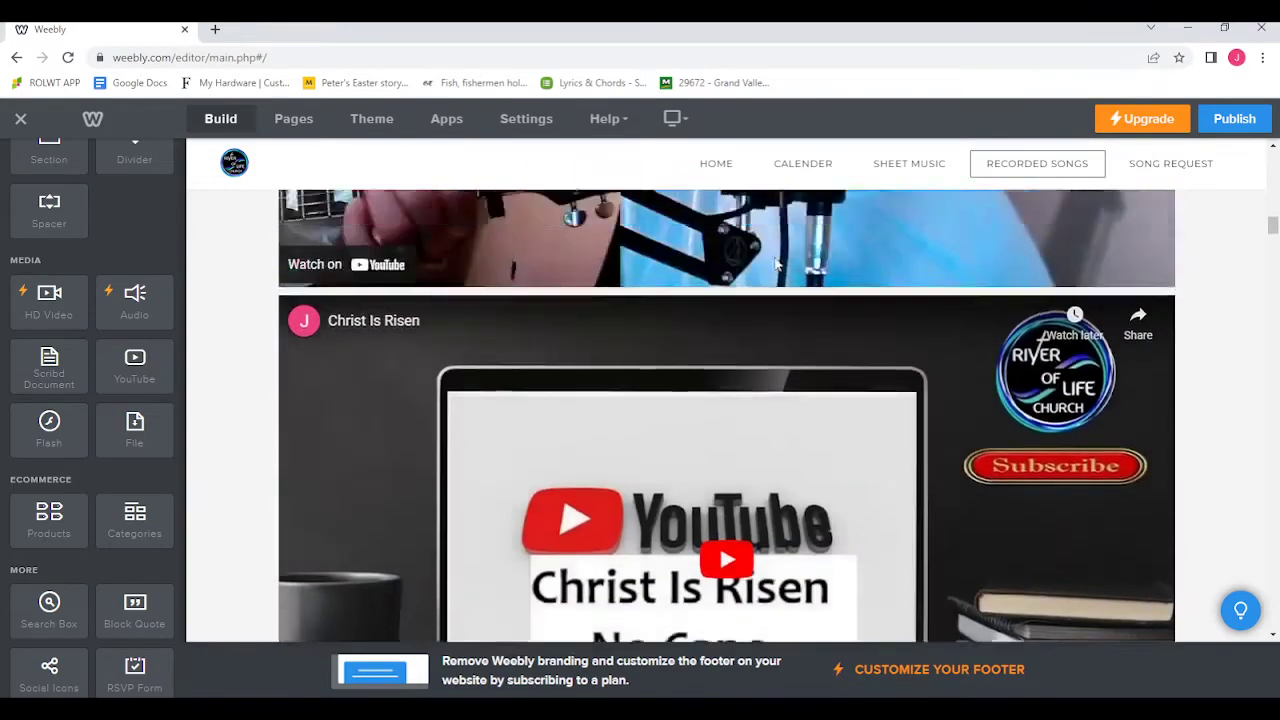
scroll(776, 263, "up", 10)
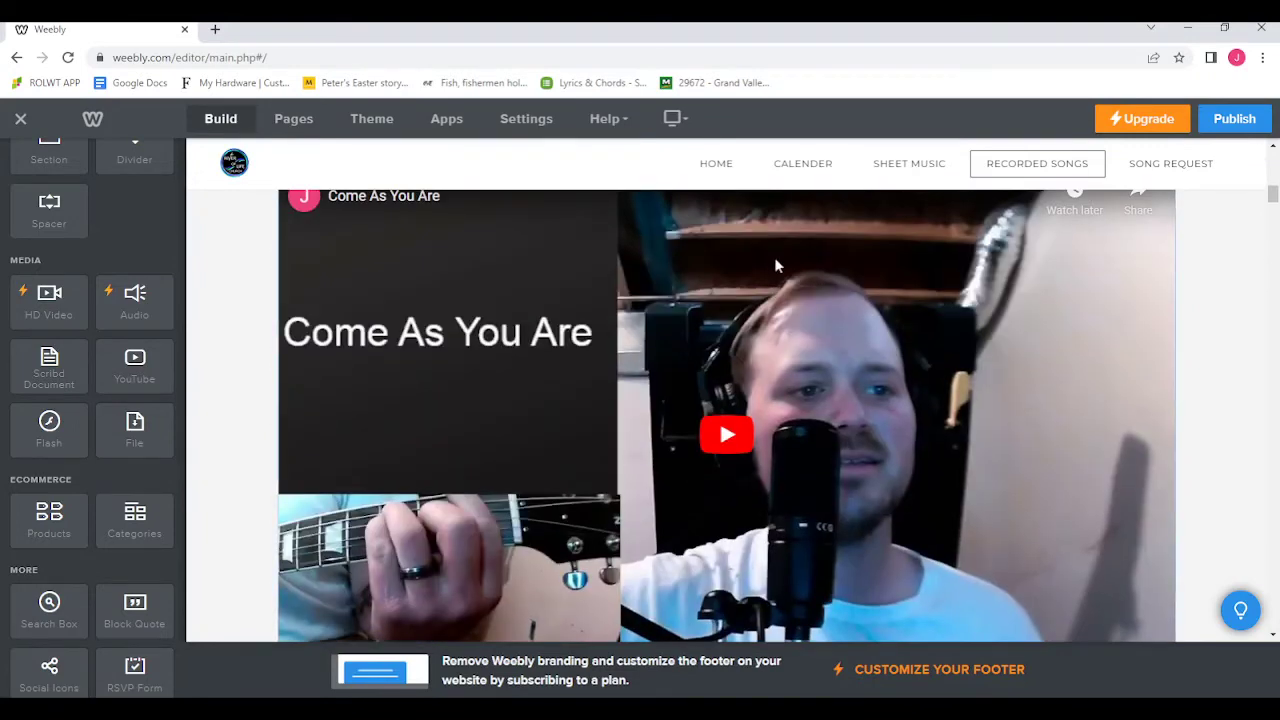
scroll(774, 257, "up", 8)
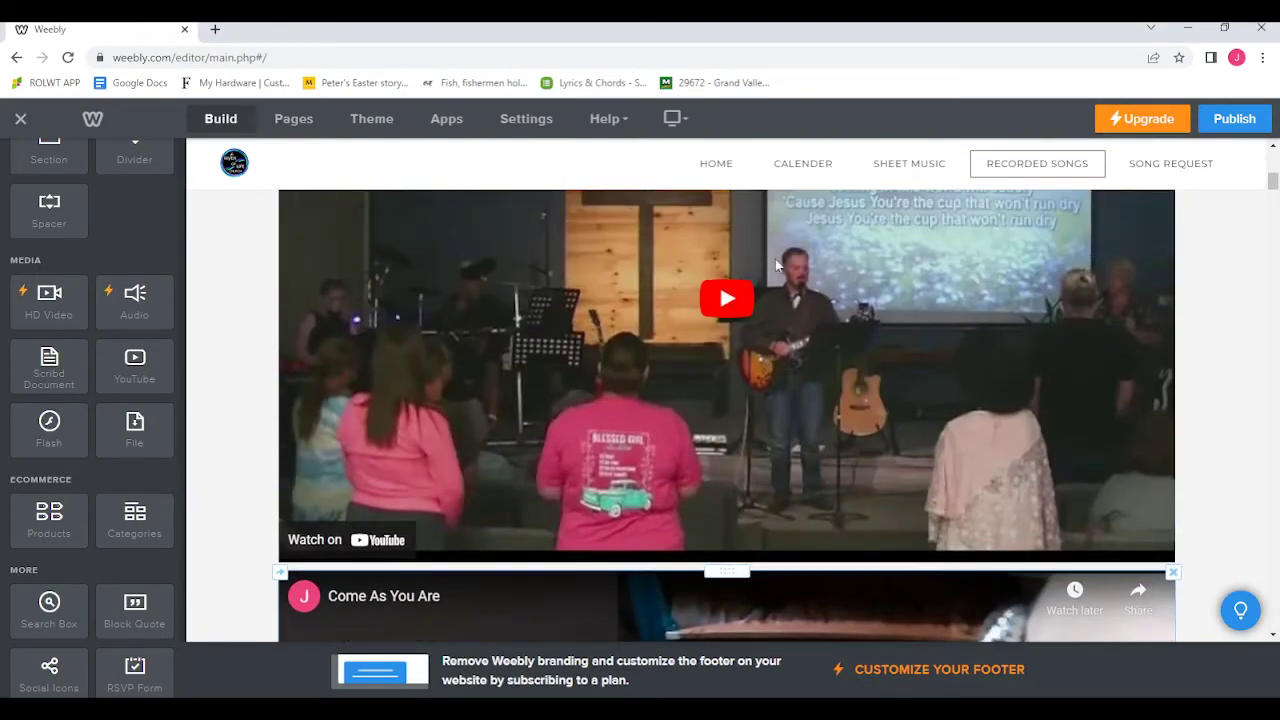
scroll(730, 250, "down", 2)
scroll(728, 243, "up", 2)
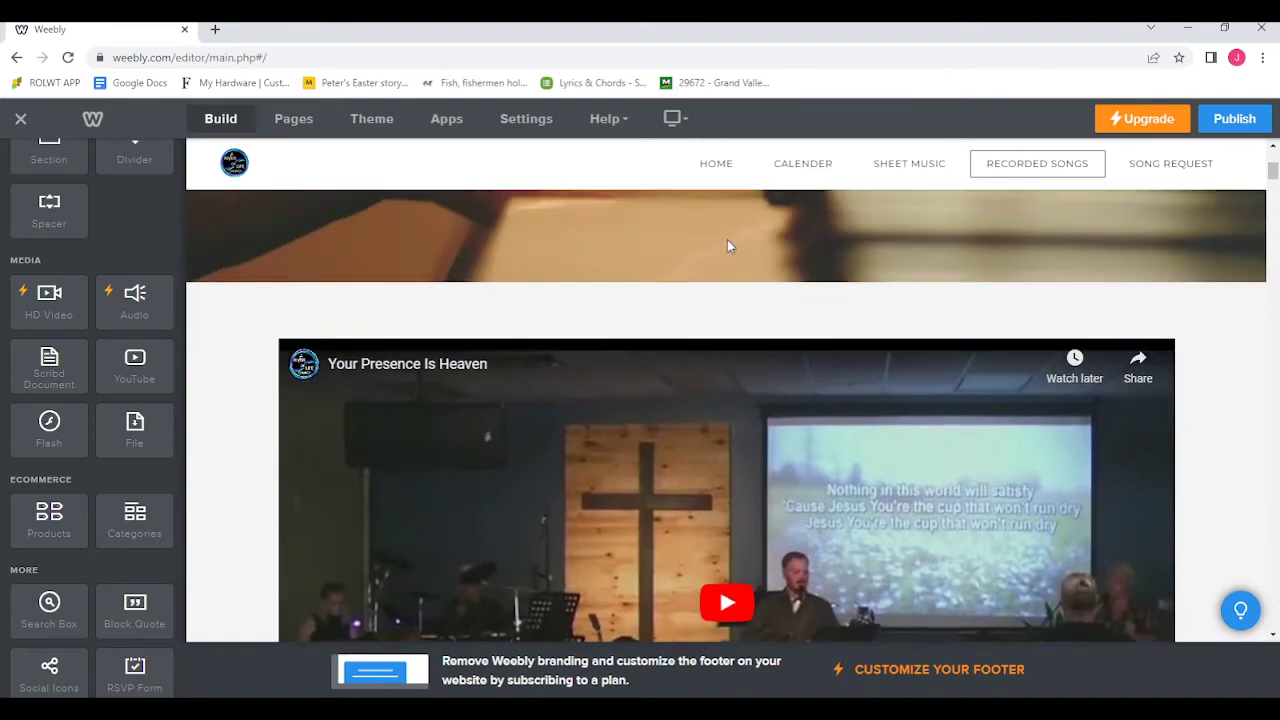
Move the Your Presence Is Heaven video beside Come As You Are, and delete it from the page.
left_click_drag(732, 355, 1162, 564)
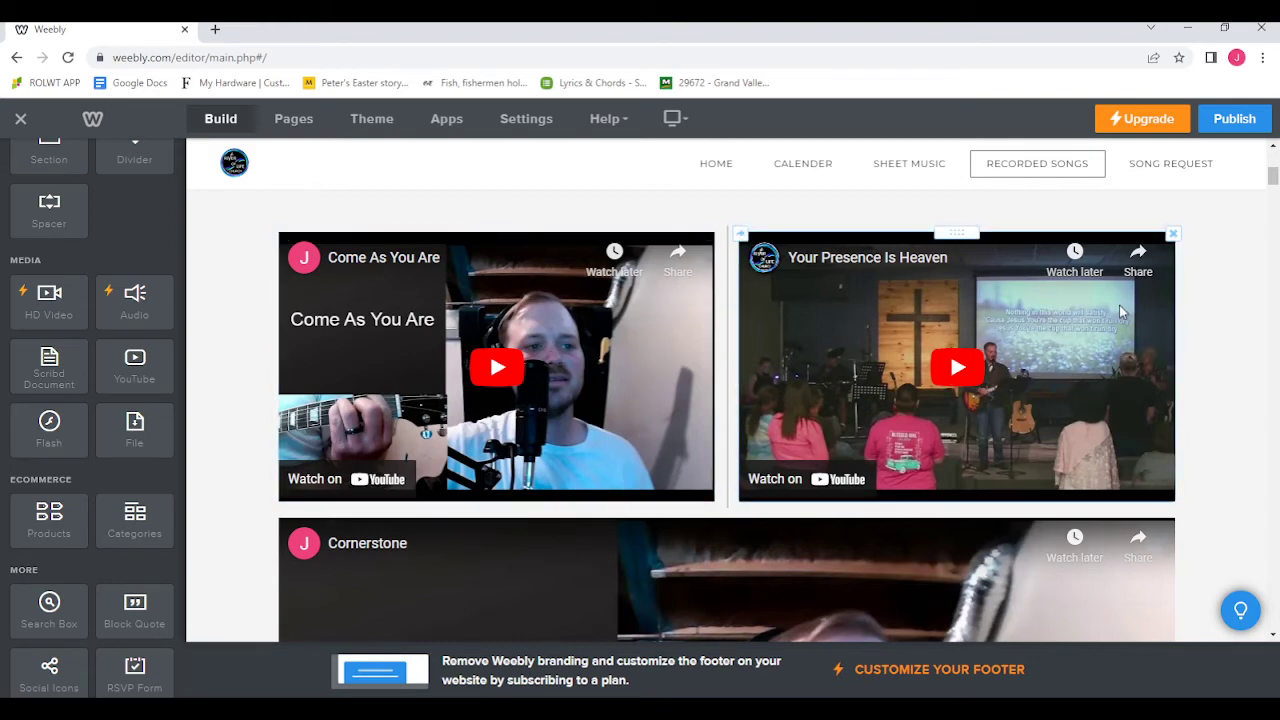
left_click(1175, 236)
left_click(1139, 187)
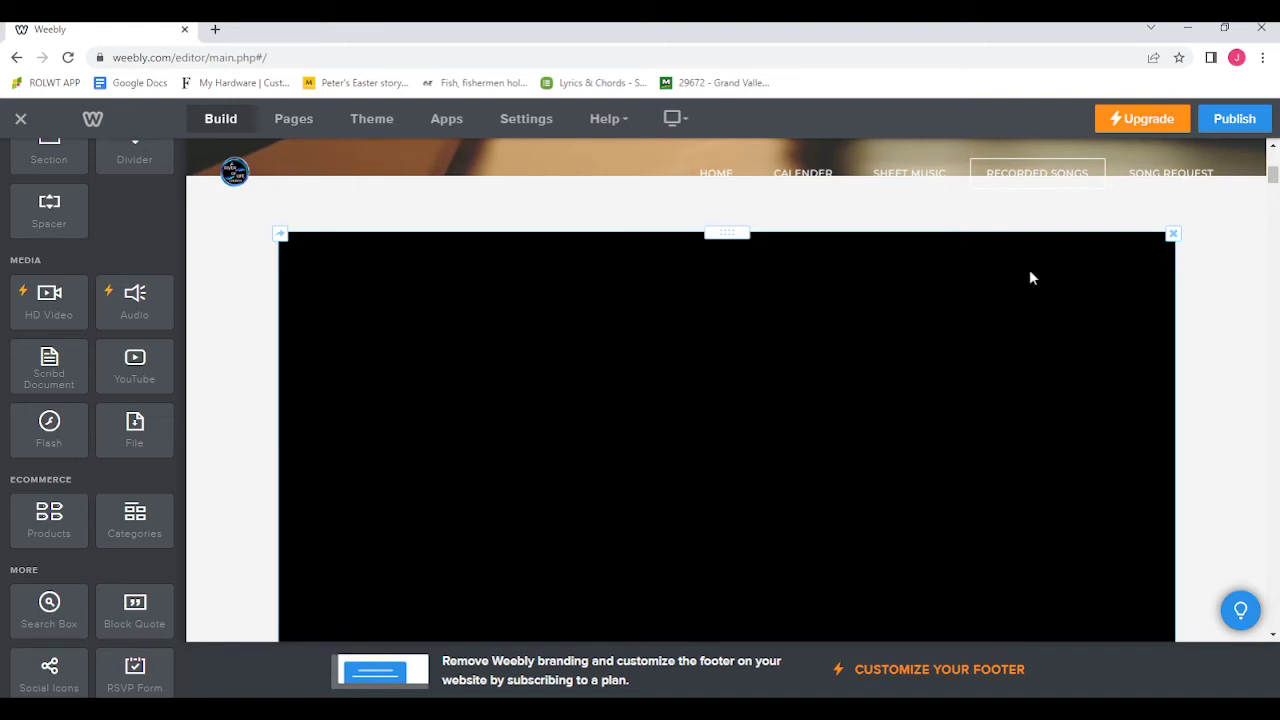
Return to the Calender page and review its song lists and the basic and structure elements available.
scroll(1033, 278, "up", 5)
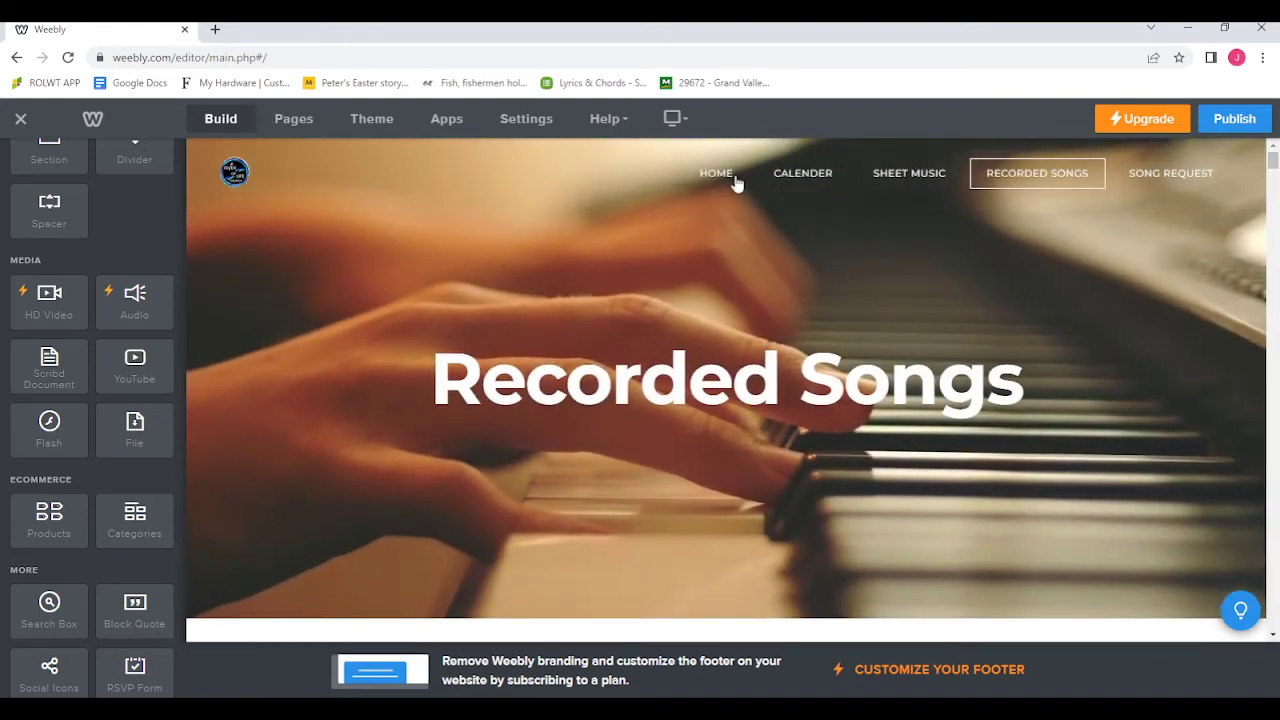
left_click(817, 180)
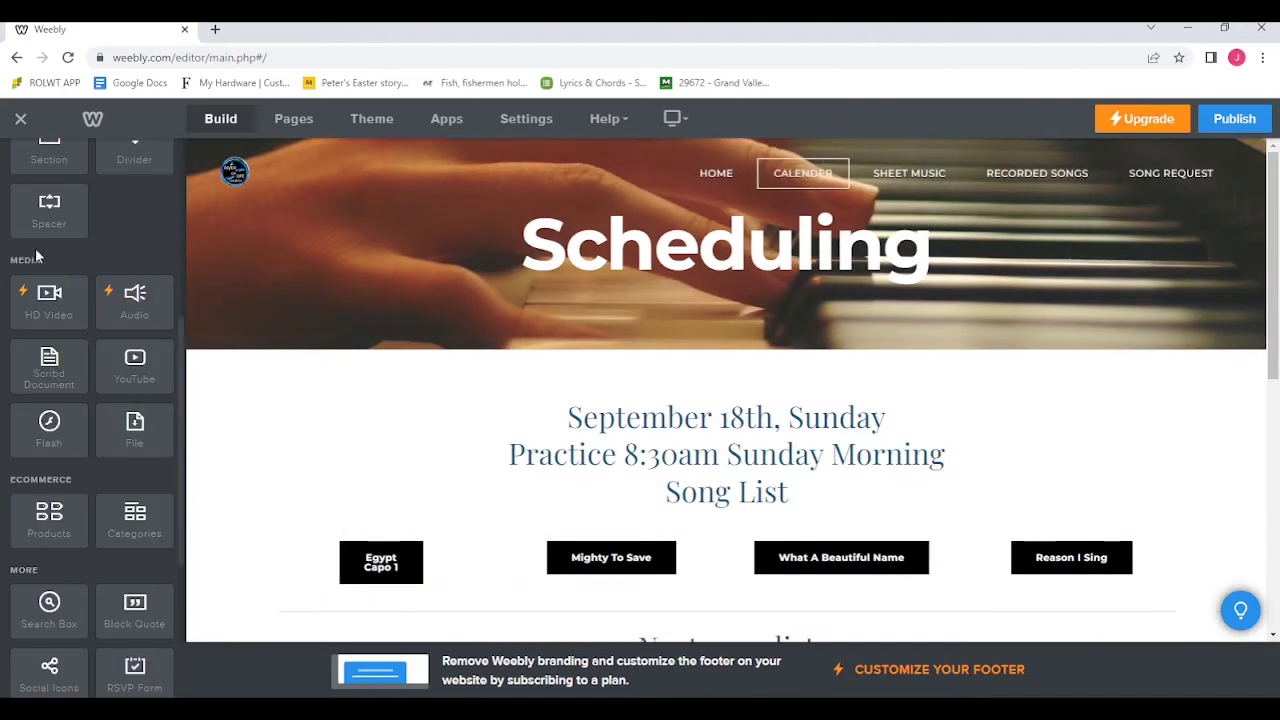
scroll(125, 273, "up", 4)
scroll(125, 271, "up", 2)
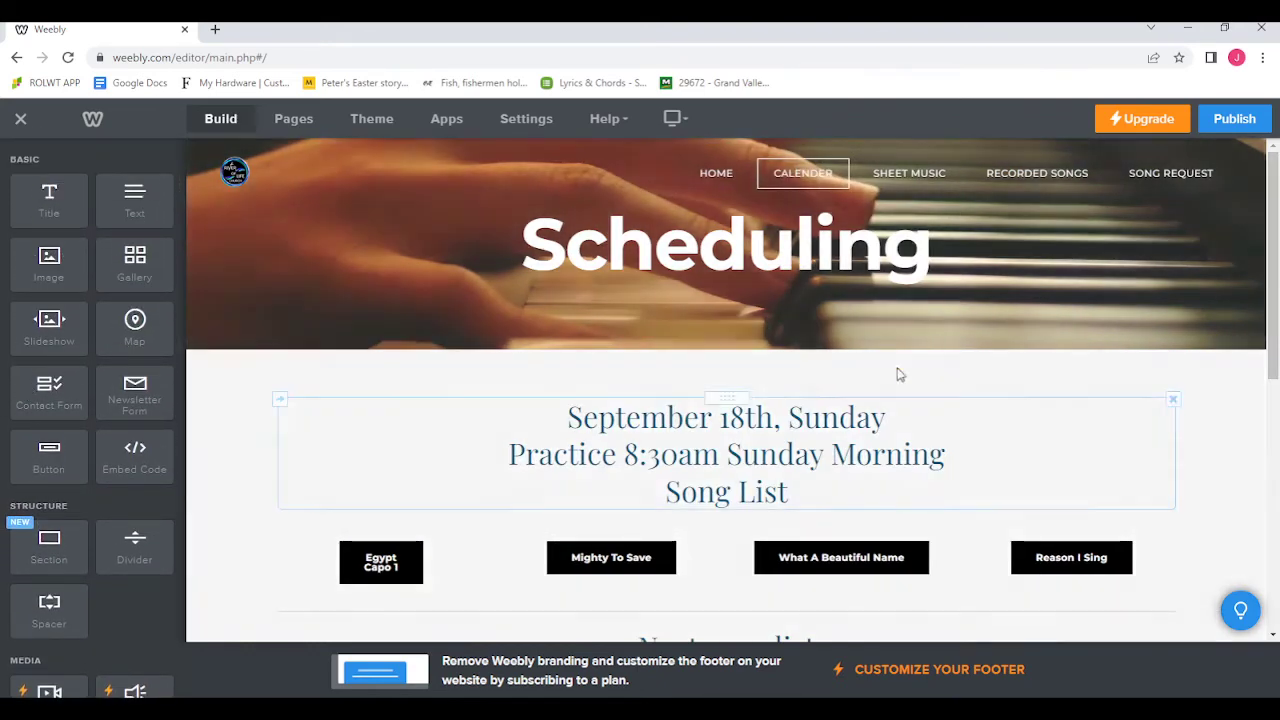
scroll(828, 356, "down", 3)
scroll(822, 356, "down", 1)
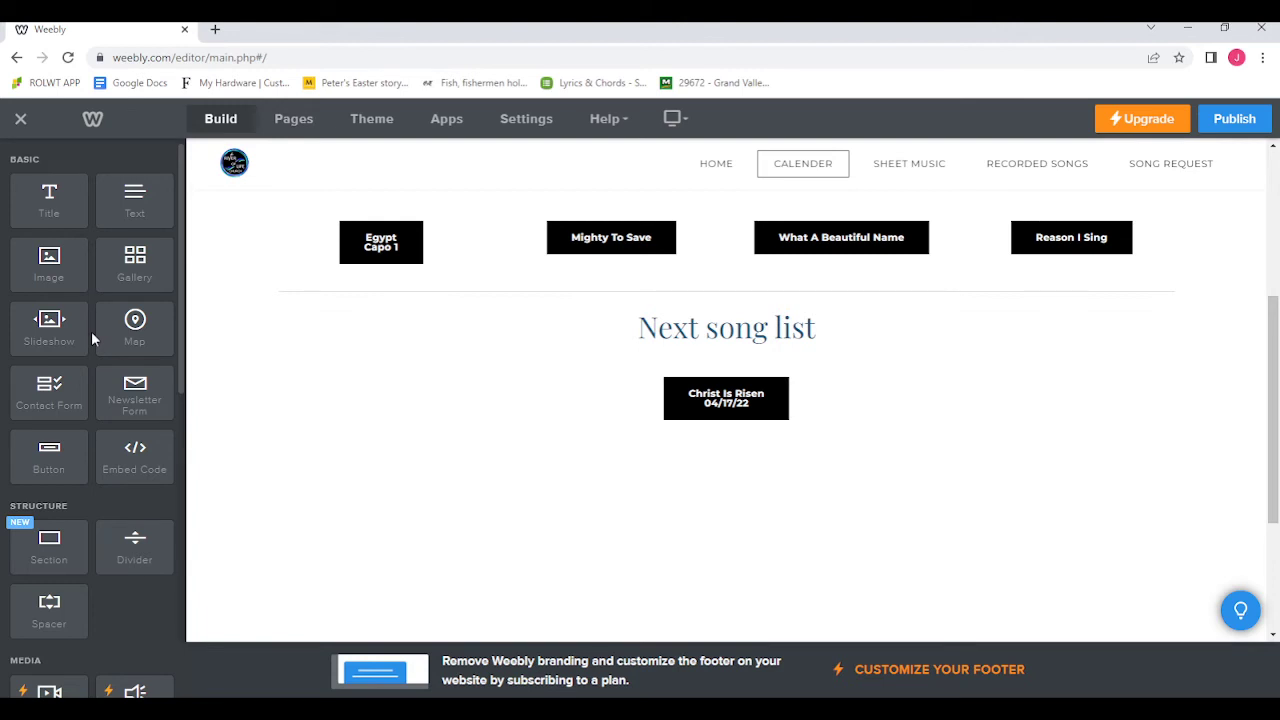
scroll(91, 337, "down", 3)
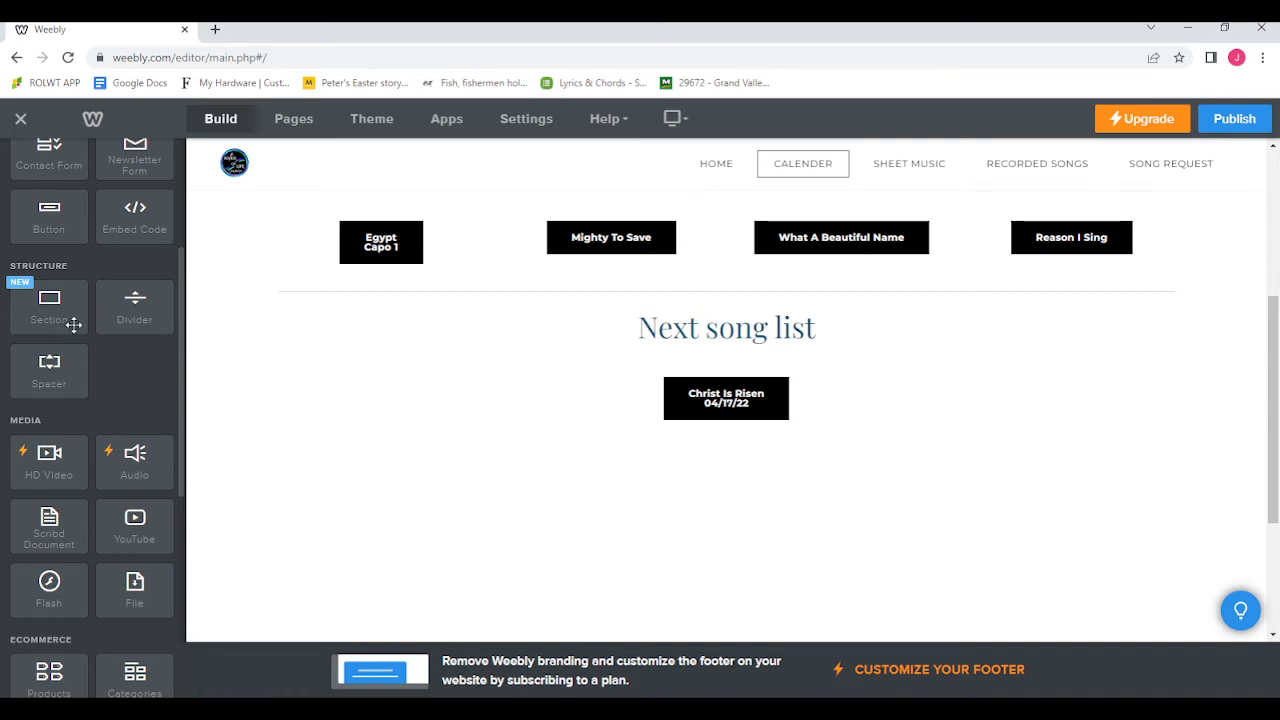
Insert an enlarged spacer between the September 18th song buttons and the divider, and delete it again.
left_click_drag(49, 305, 605, 302)
left_click_drag(42, 383, 744, 286)
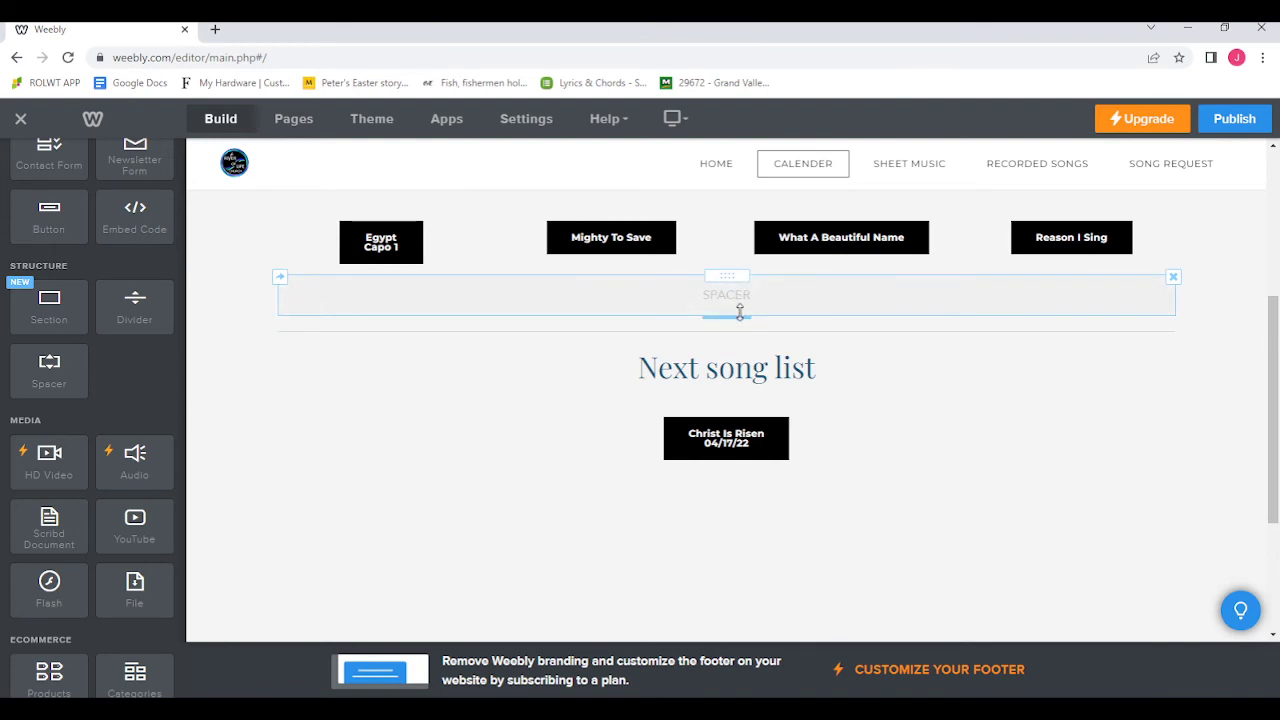
left_click_drag(739, 313, 793, 373)
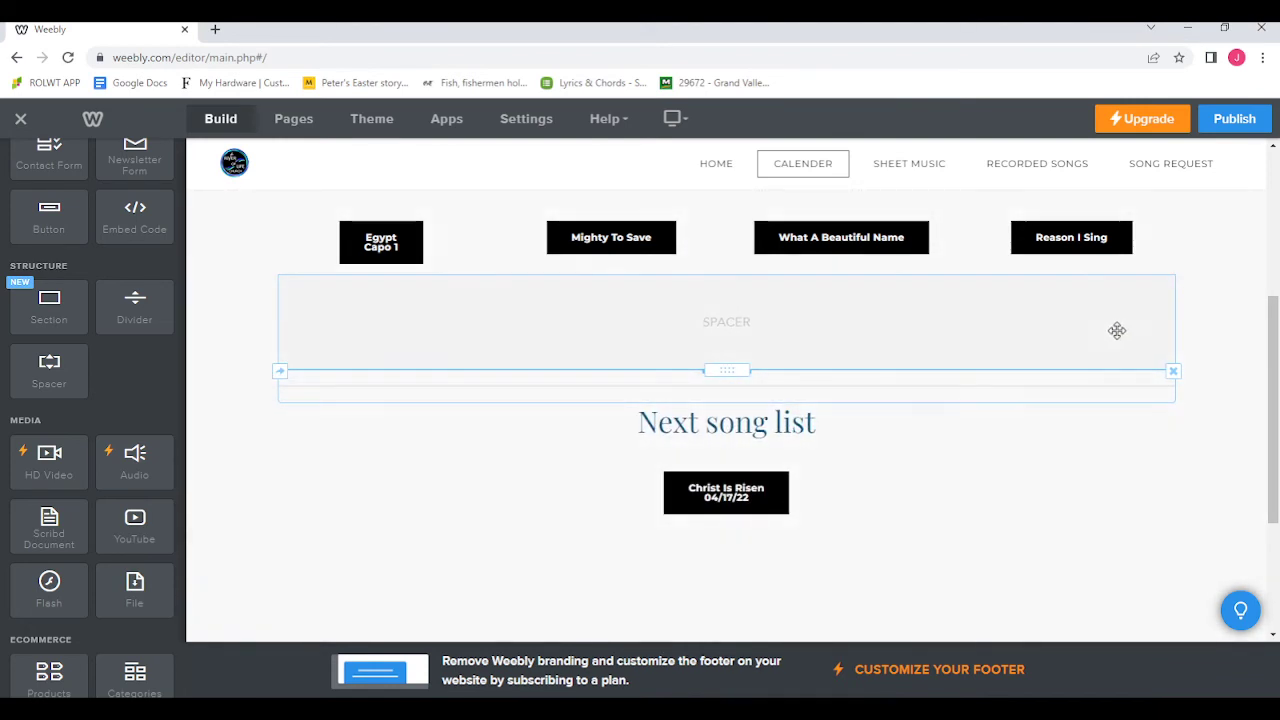
left_click(1172, 279)
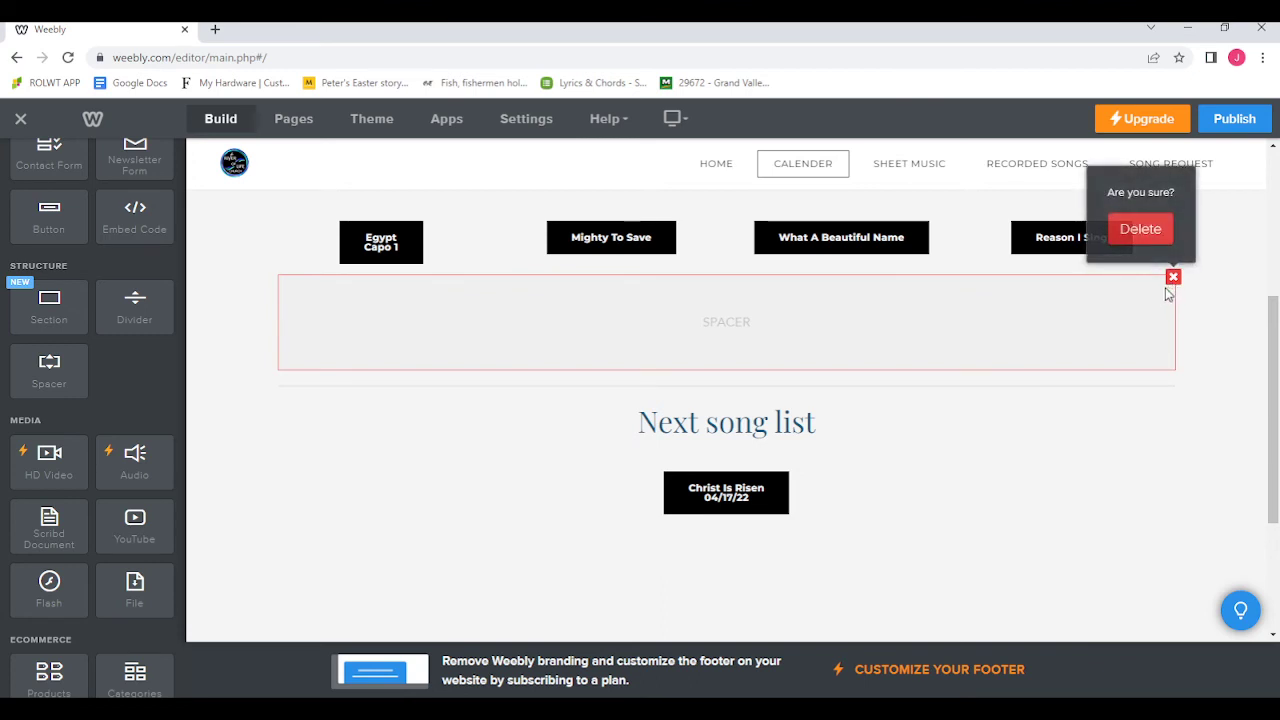
left_click(1140, 229)
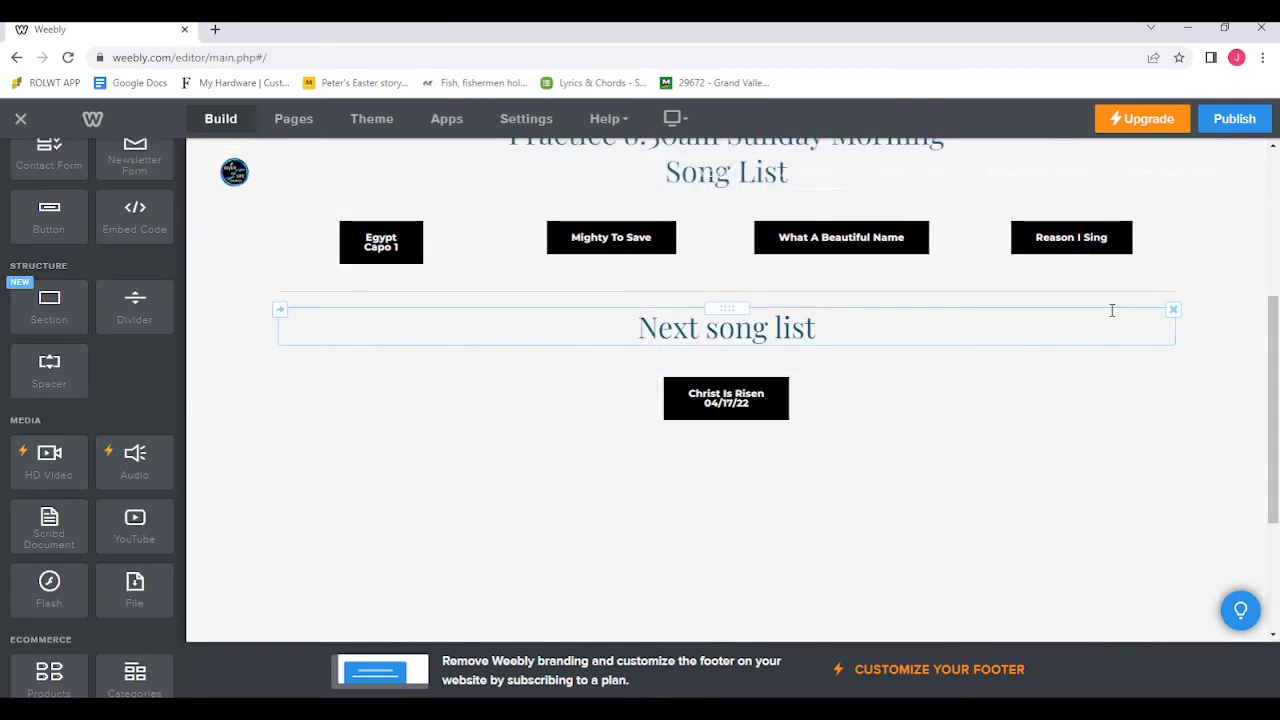
Delete the "Next song list" title and the Christ Is Risen 04/17/22 button below the divider.
left_click(1172, 309)
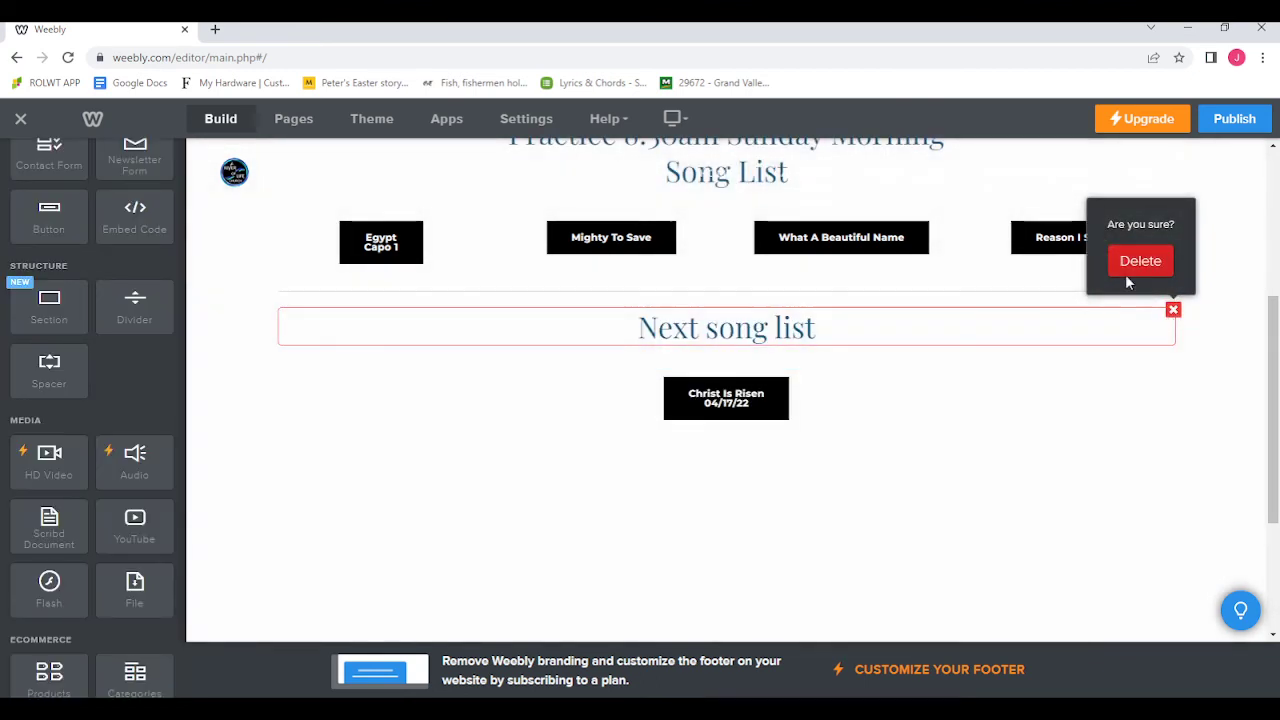
left_click(1126, 268)
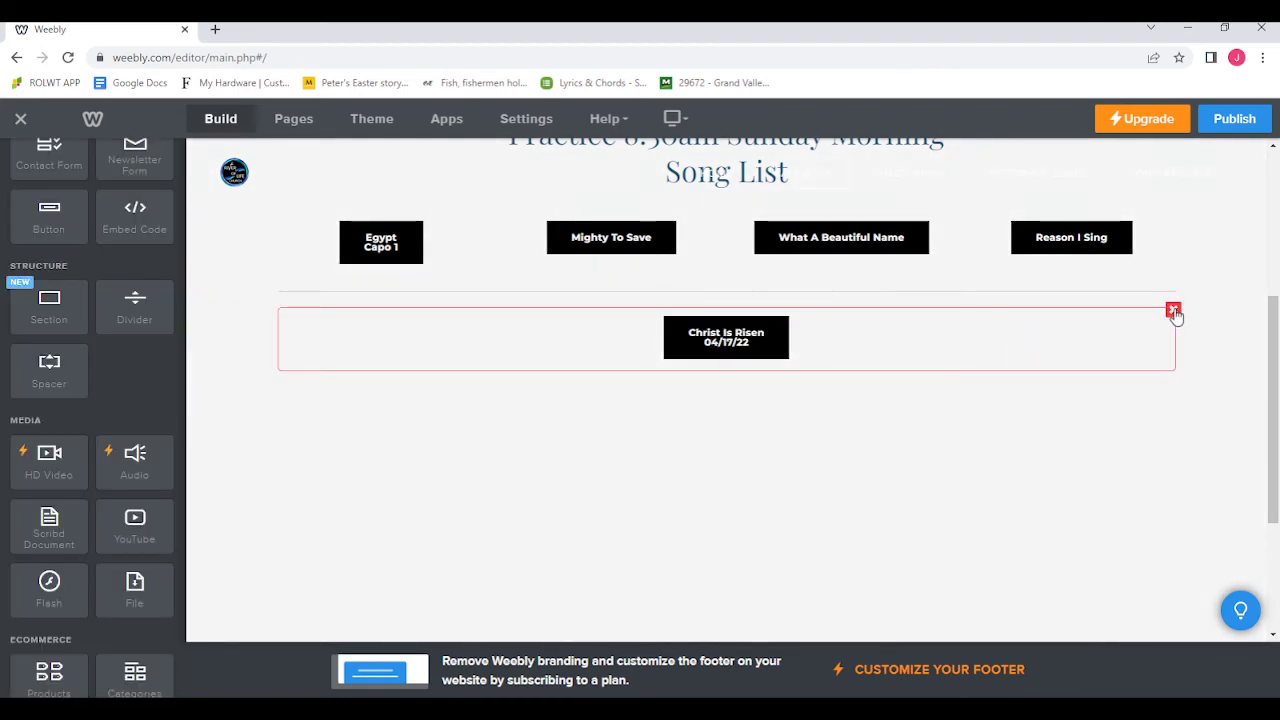
left_click(1173, 310)
left_click(1140, 260)
Publish the website and dismiss the publishing confirmation.
scroll(980, 340, "up", 3)
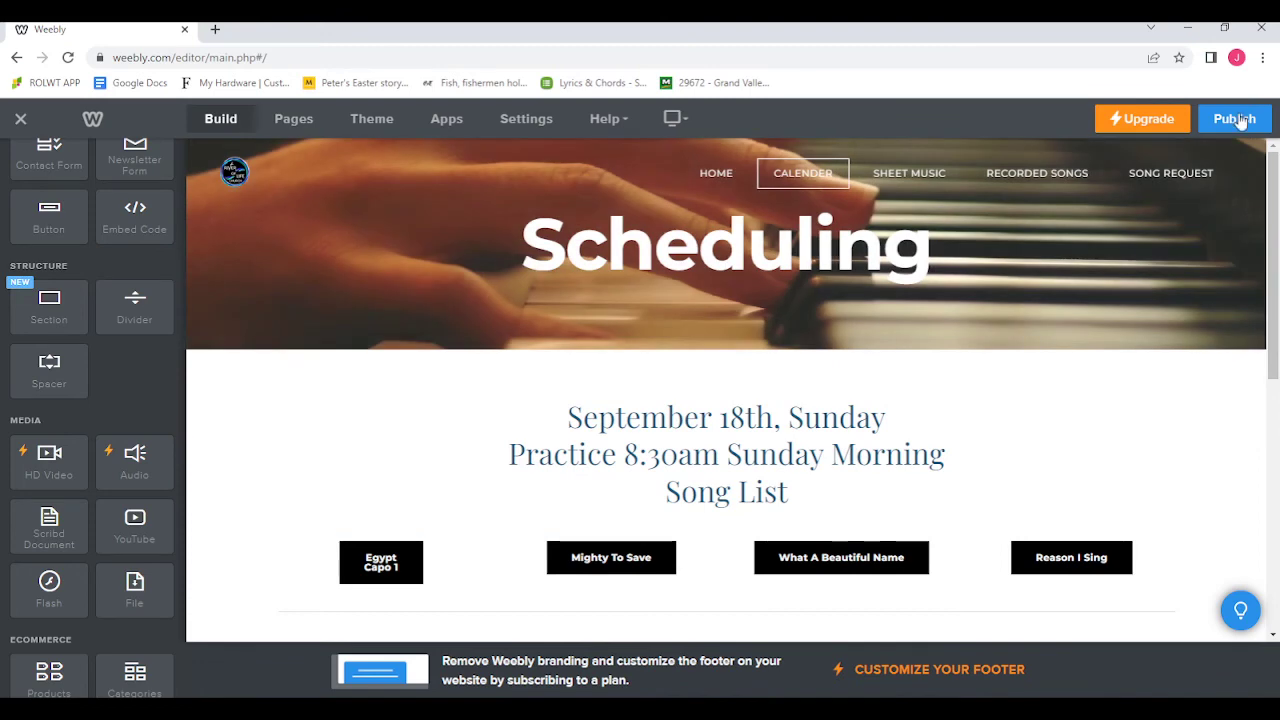
left_click(1240, 123)
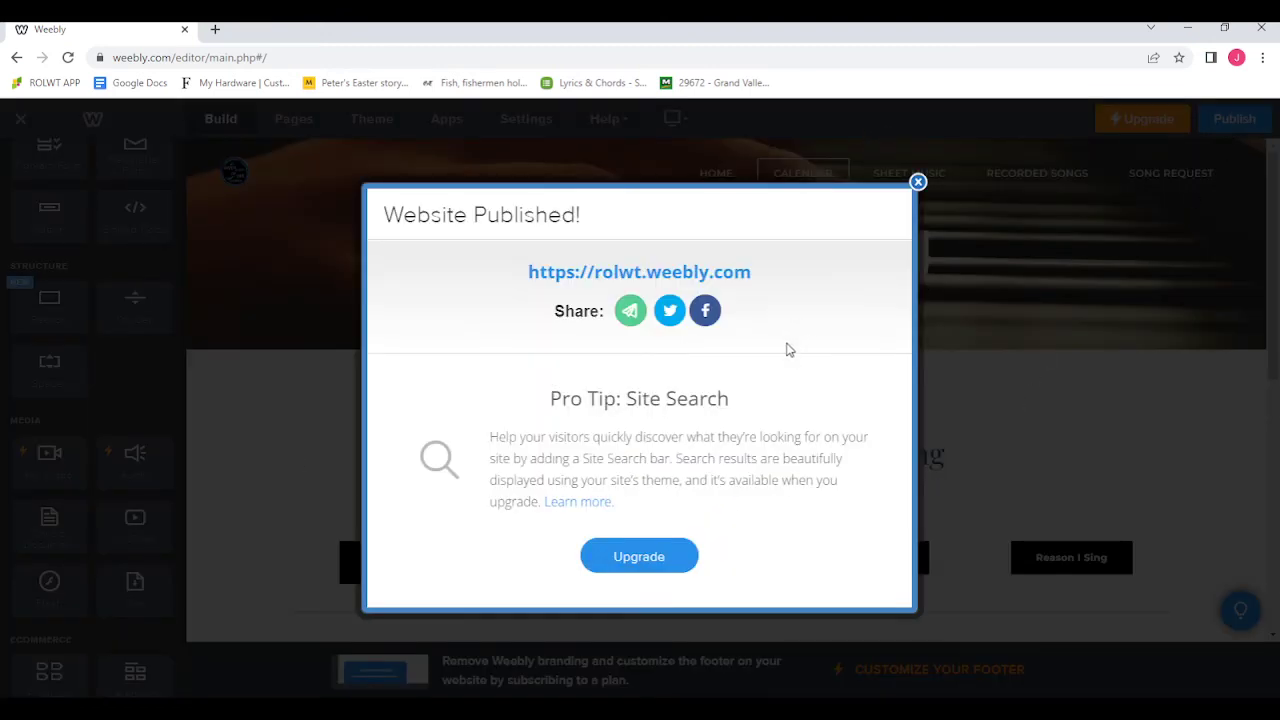
left_click(918, 182)
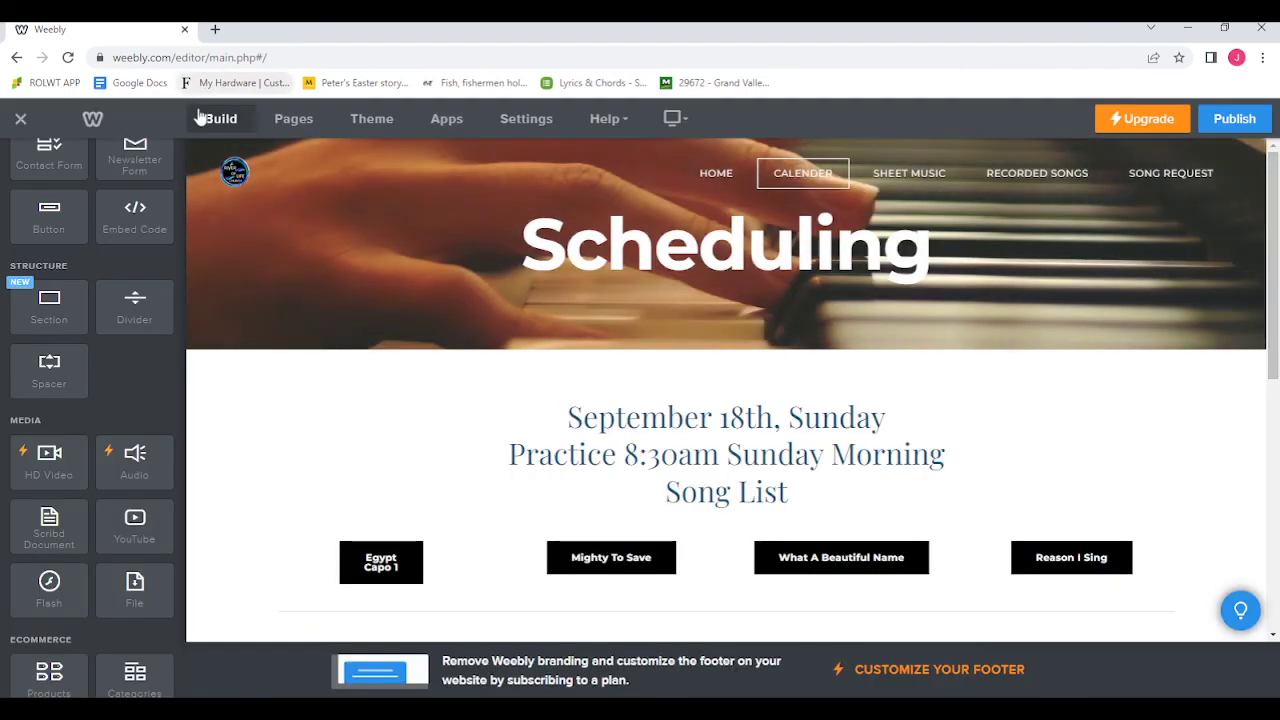
Exit the editor to the site dashboard and view the account options, including where to sign out.
left_click(22, 120)
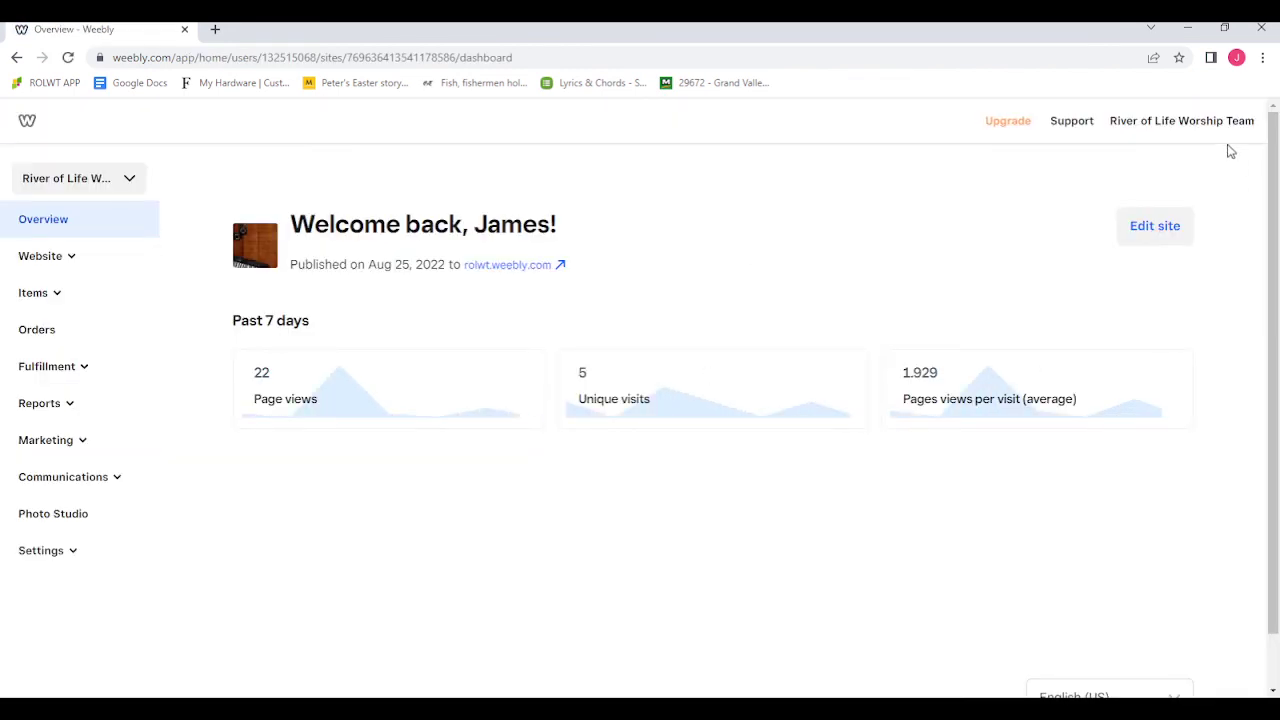
left_click(1190, 125)
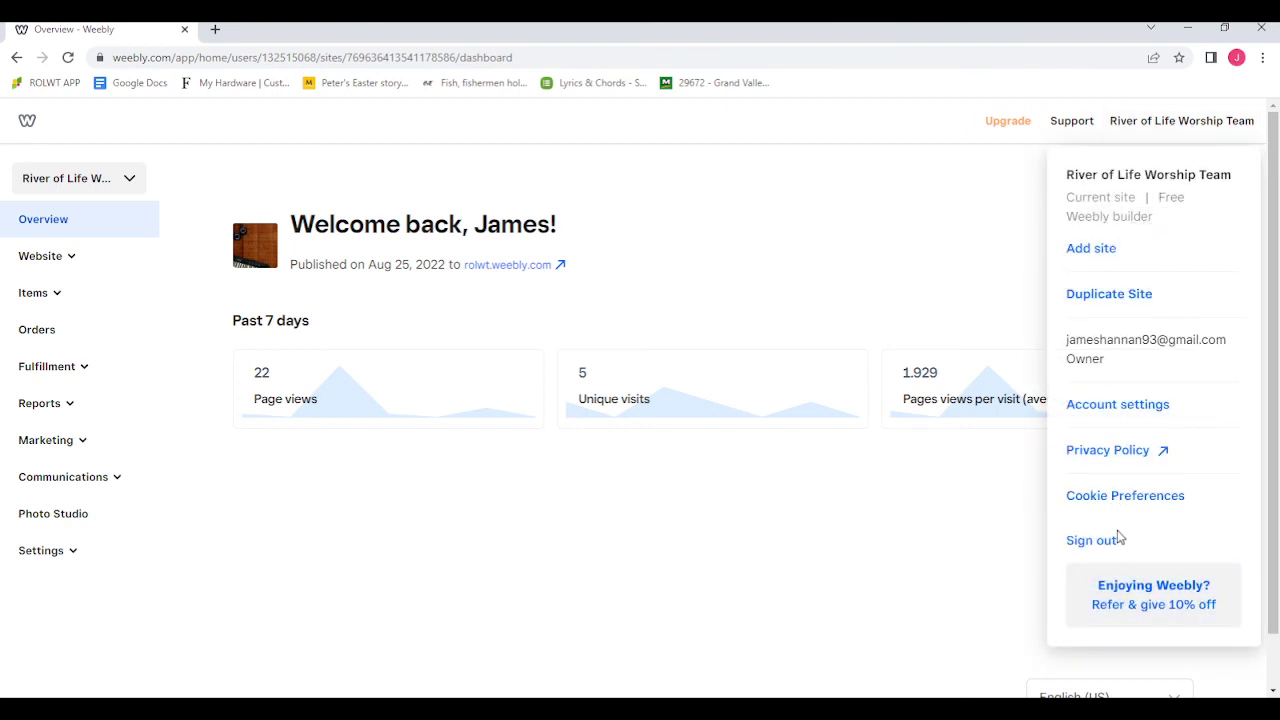
left_click(766, 560)
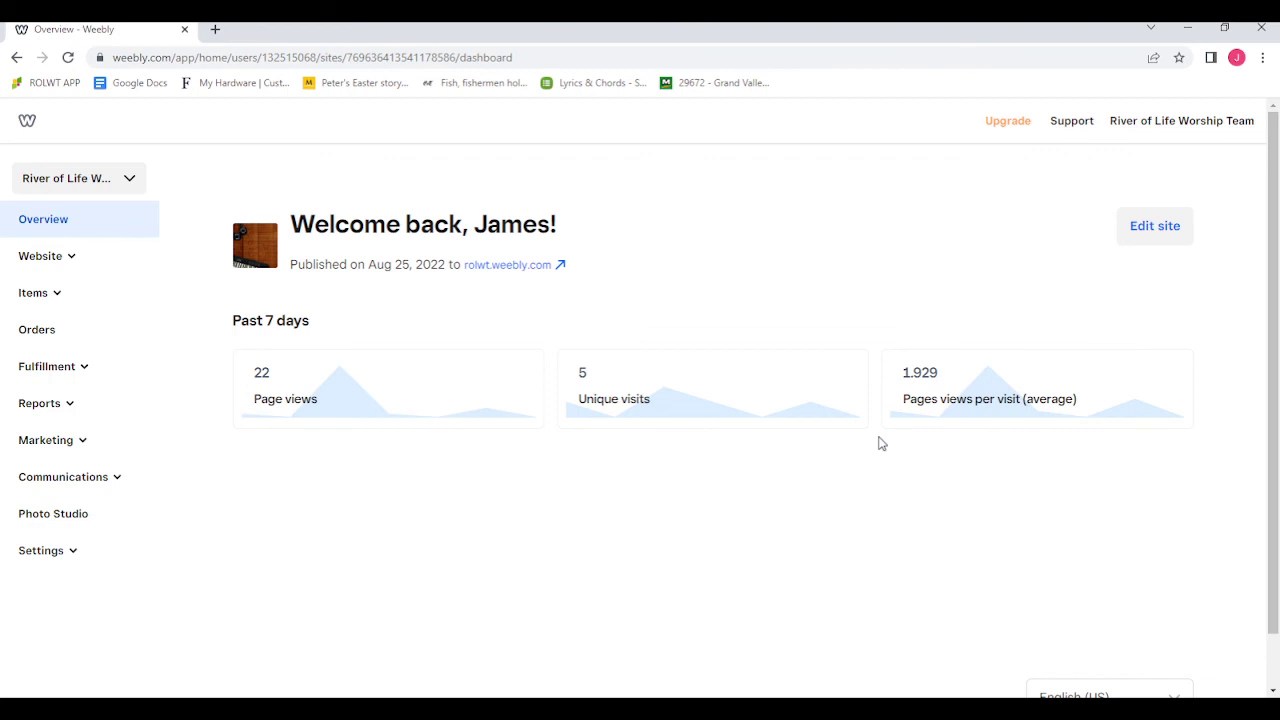